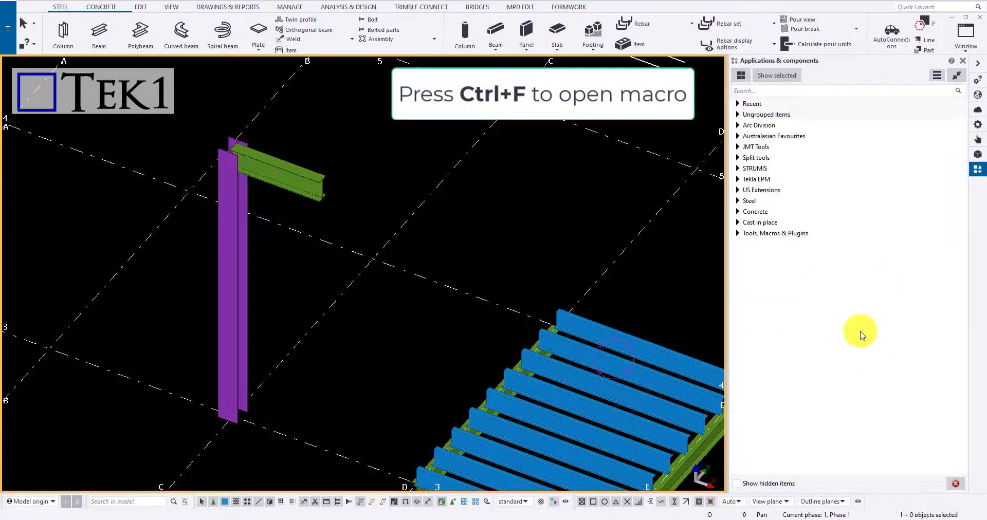
Find the Base plate (1042) component and apply it to the column, positioned at the midpoint of the column's bottom end
left_click(772, 92)
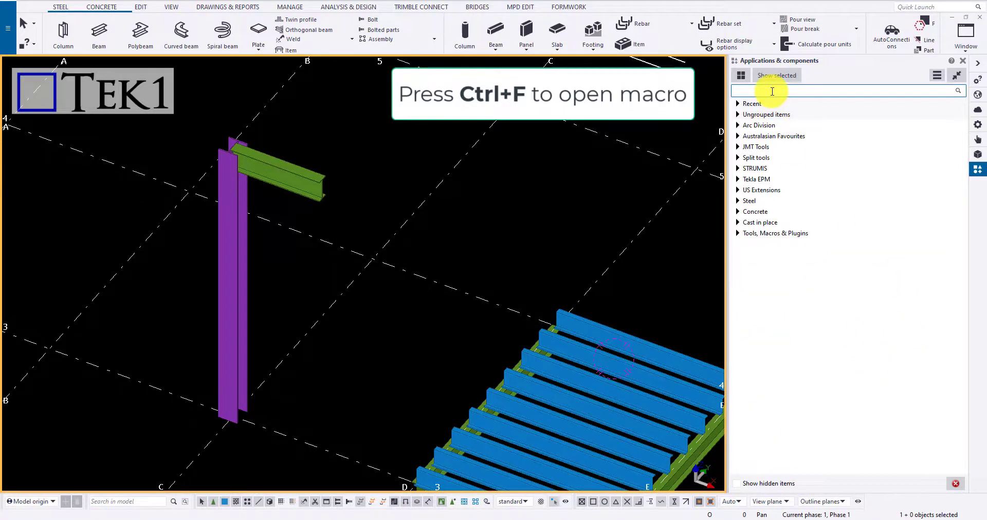
type("base")
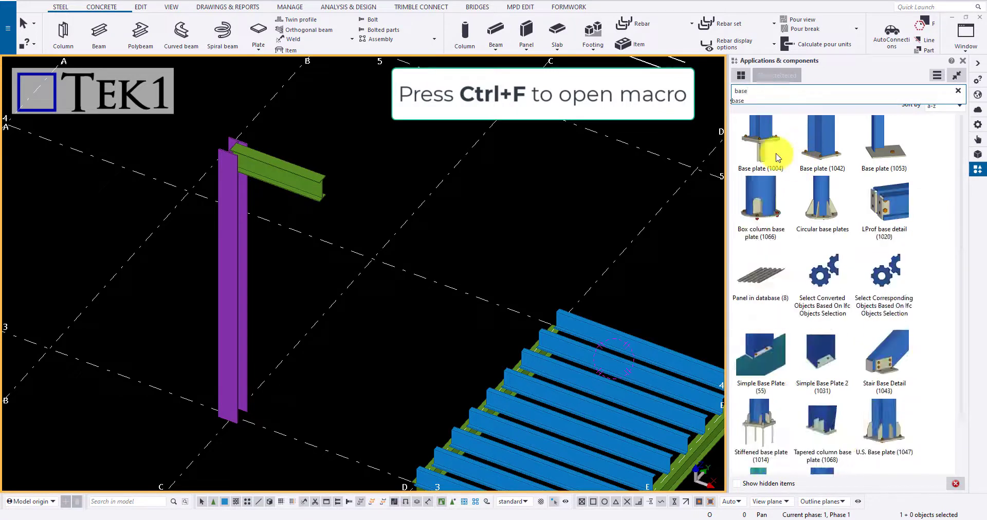
left_click(797, 156)
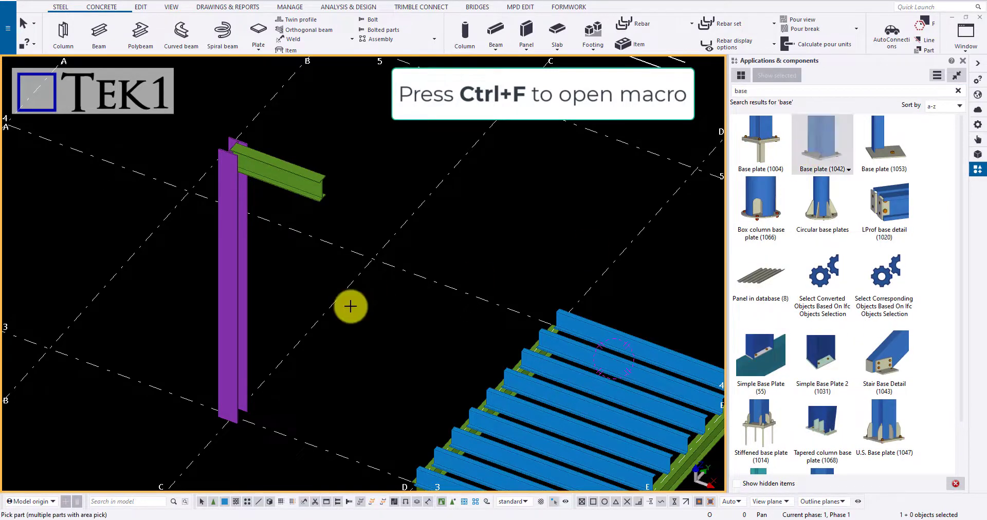
scroll(270, 401, "up", 5)
left_click(290, 323)
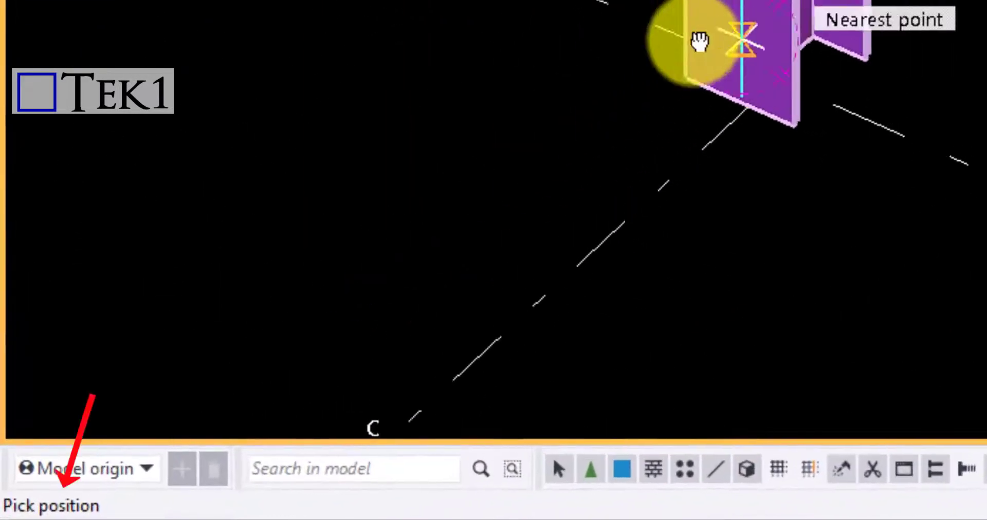
scroll(308, 347, "up", 3)
middle_click_drag(793, 66, 577, 31, "ctrl")
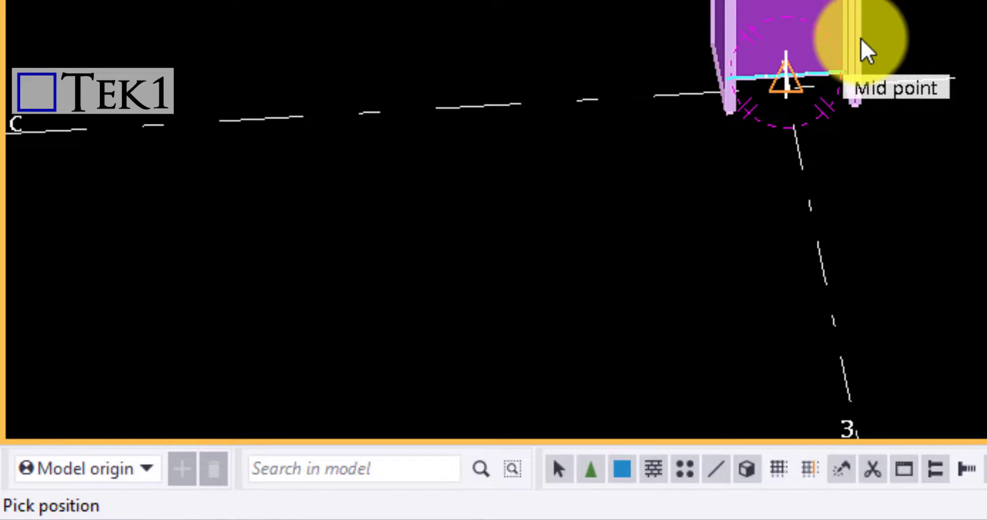
left_click(867, 51)
scroll(684, 51, "down", 5)
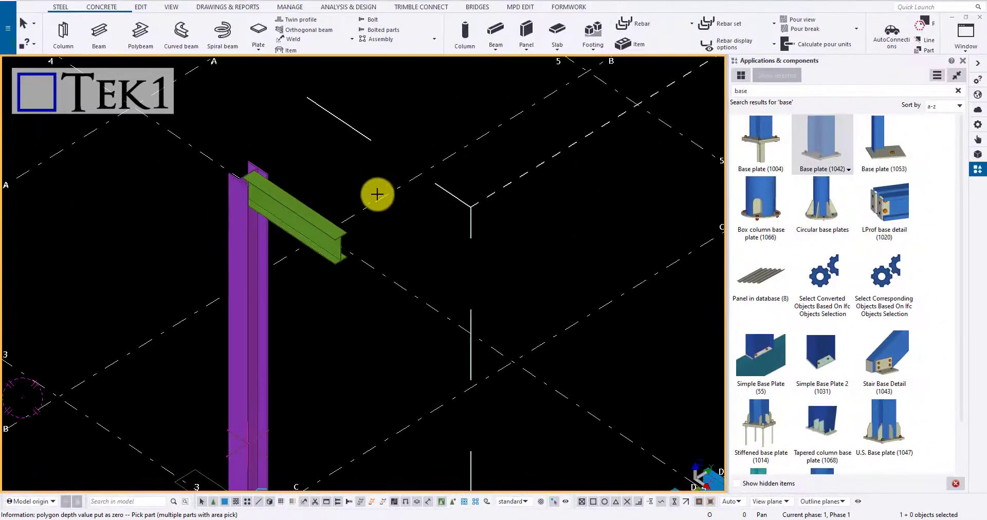
Find the Shear plate simple (146) component and apply it with the column as main part and the green beam as secondary part
scroll(378, 194, "up", 2)
left_click(759, 89)
type("simple")
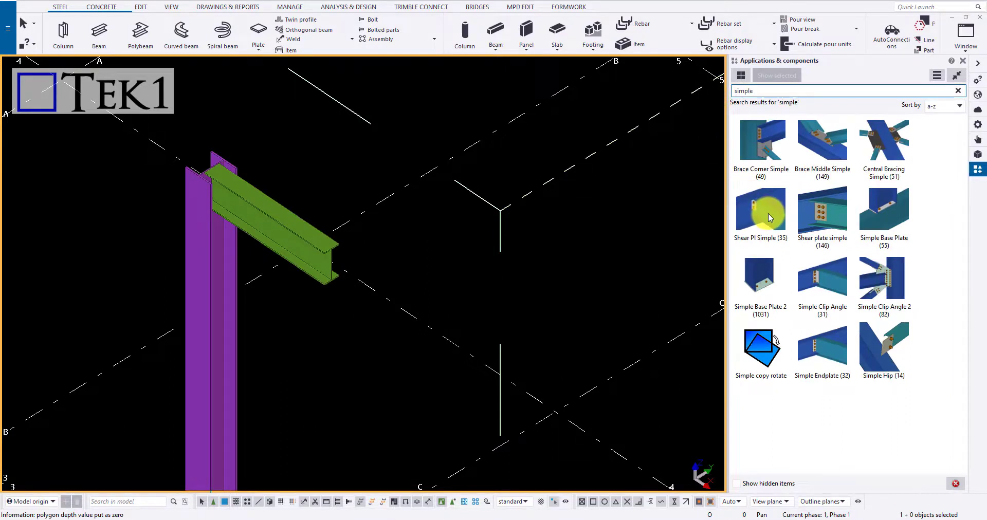
left_click(823, 213)
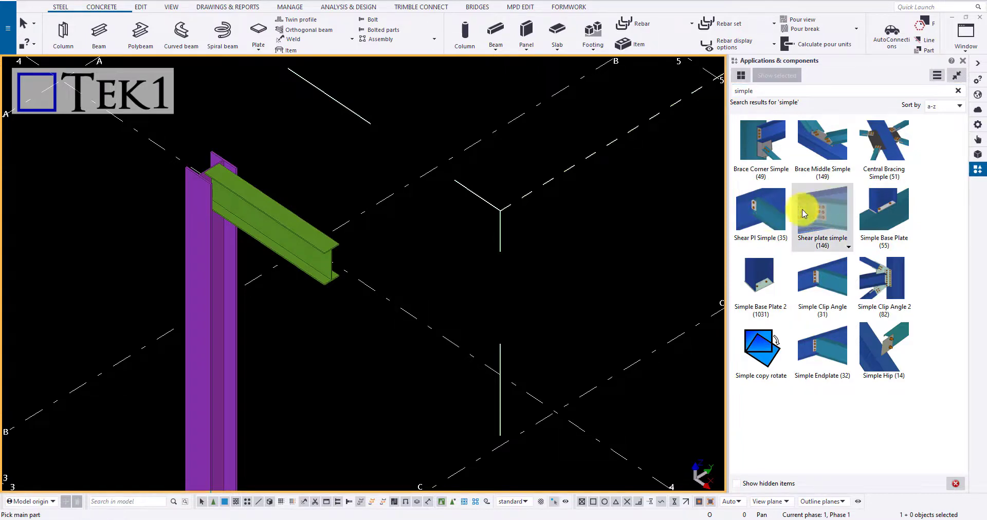
left_click(191, 233)
left_click(239, 209)
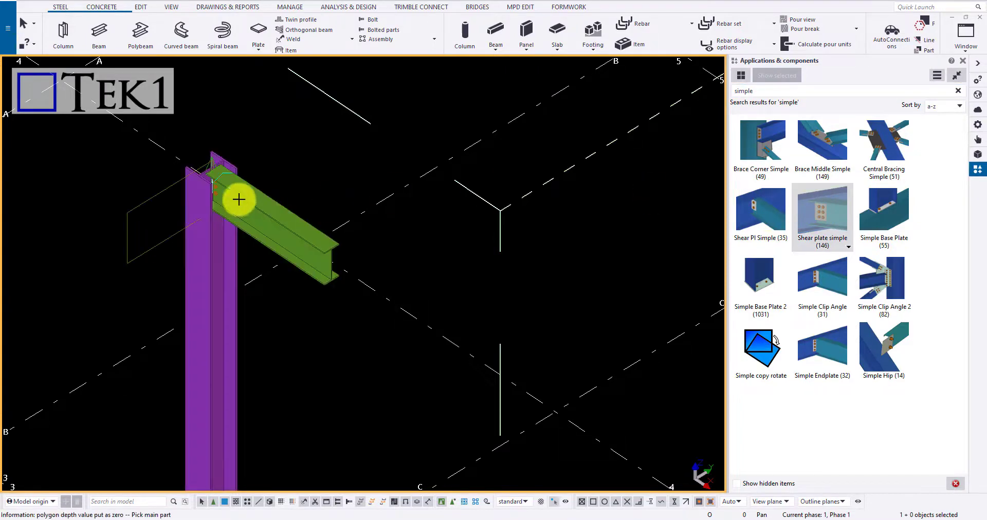
Open the properties of the Base plate (1042) component at the foot of the column
scroll(231, 190, "up", 3)
scroll(308, 144, "down", 5)
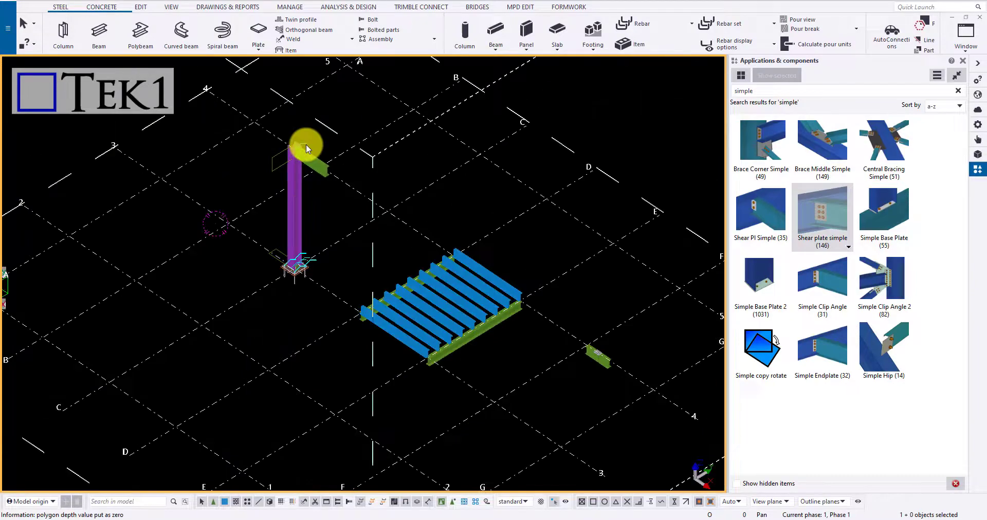
scroll(313, 154, "up", 4)
scroll(320, 166, "up", 2)
middle_click_drag(341, 102, 349, 136)
scroll(289, 267, "up", 3)
scroll(298, 356, "up", 3)
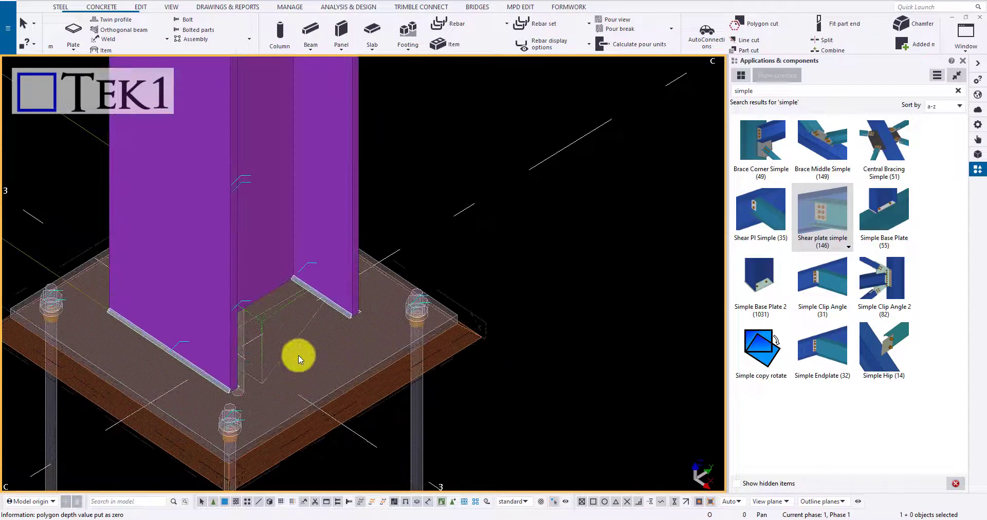
scroll(291, 346, "up", 2)
double_click(291, 350)
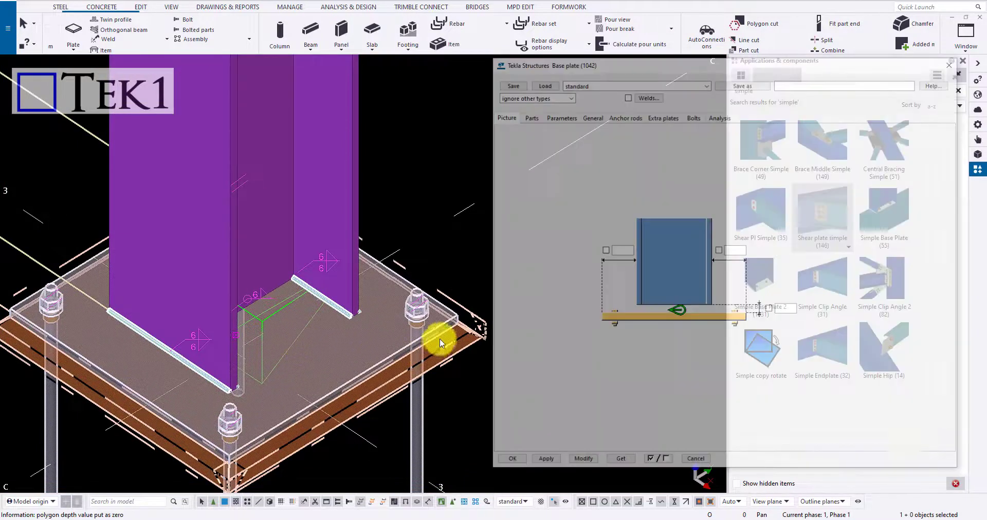
scroll(411, 221, "down", 3)
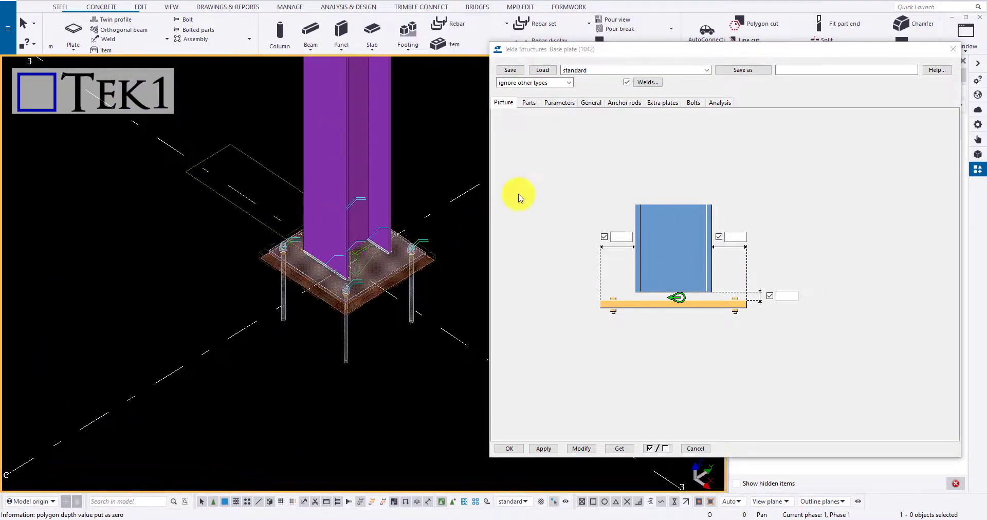
scroll(451, 243, "up", 3)
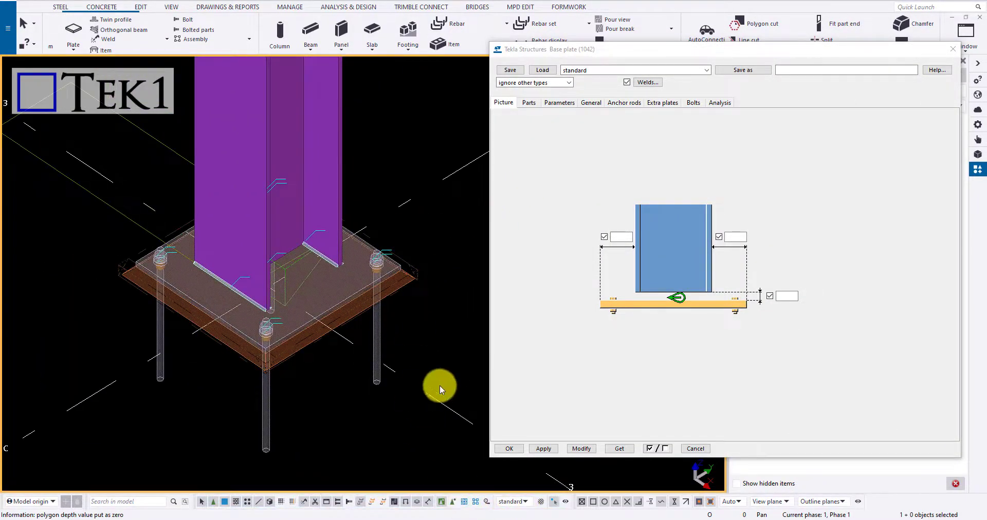
Select the base plate as a single object inside its component, deselect it and restore component selection
left_click(445, 355)
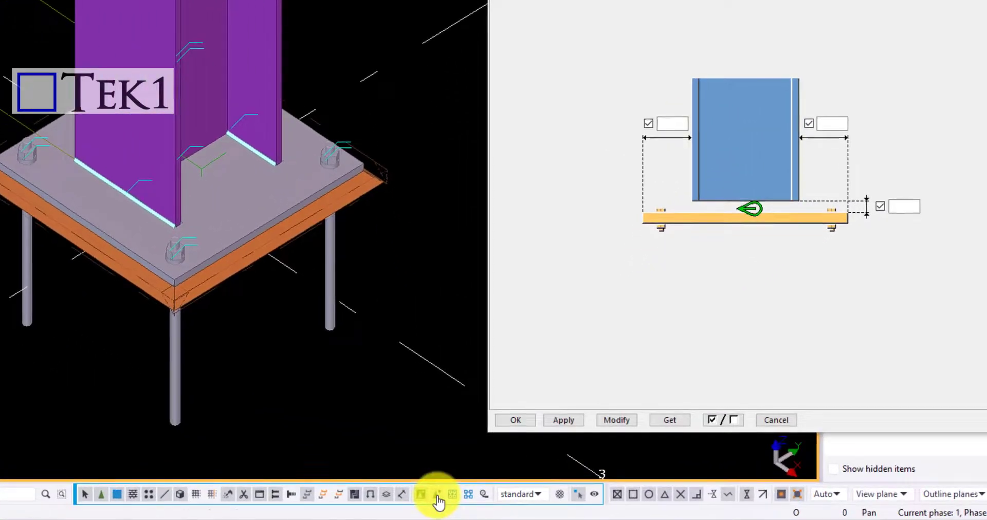
left_click(438, 498)
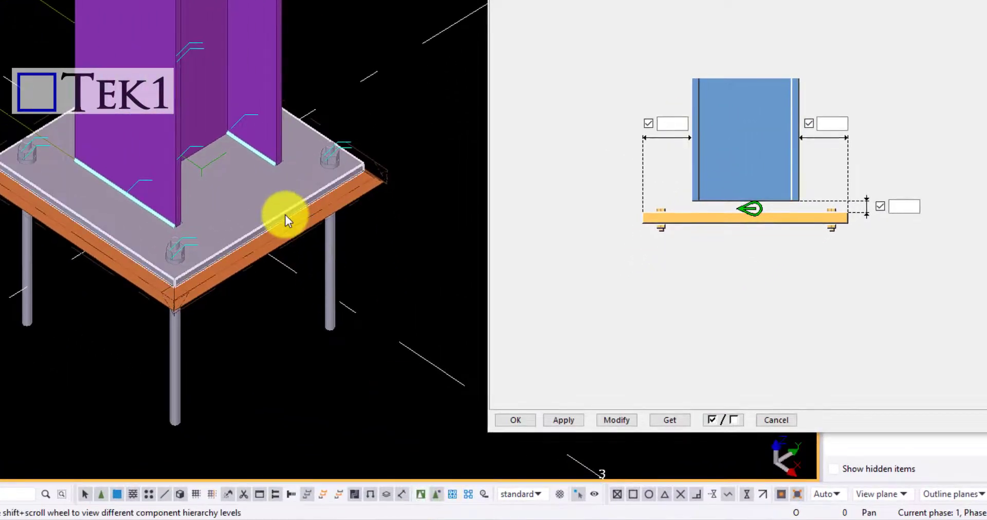
left_click(285, 214)
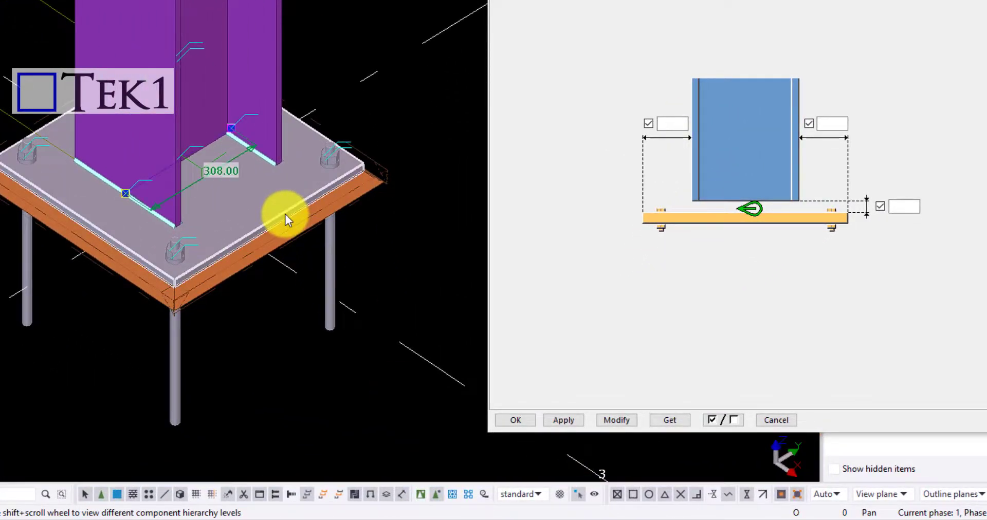
left_click(427, 301)
left_click(422, 496)
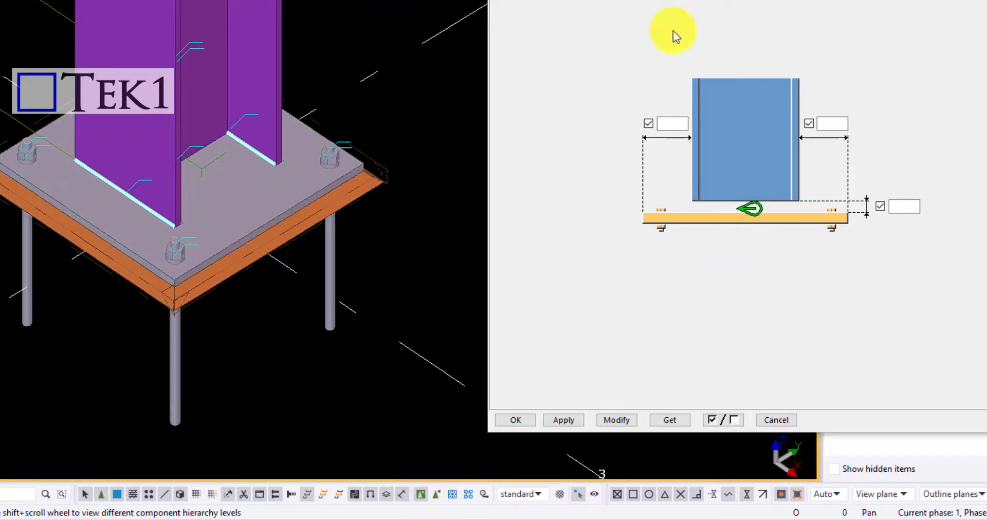
Review the base plate component's parts, parameters, general, anchor rod, extra plate, bolt and analysis settings
left_click(529, 102)
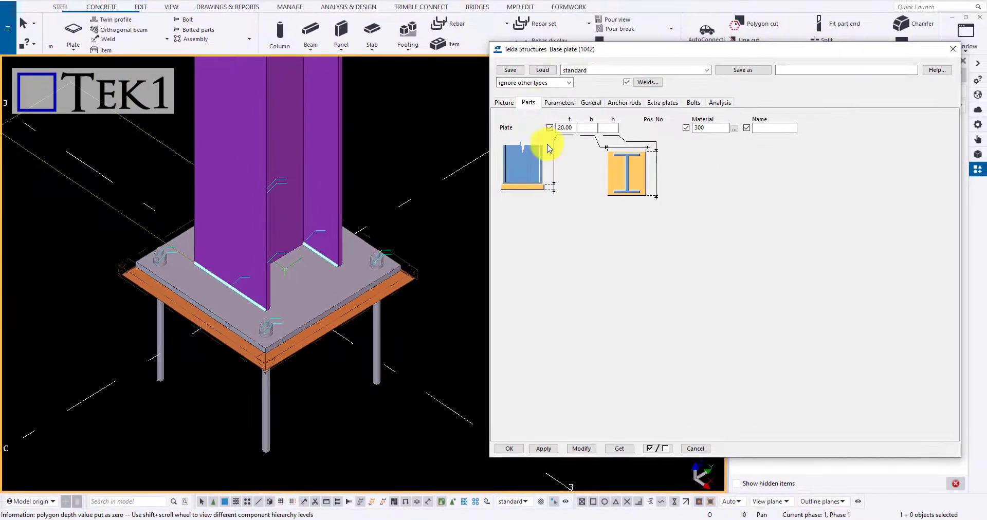
scroll(298, 221, "down", 4)
scroll(288, 230, "up", 2)
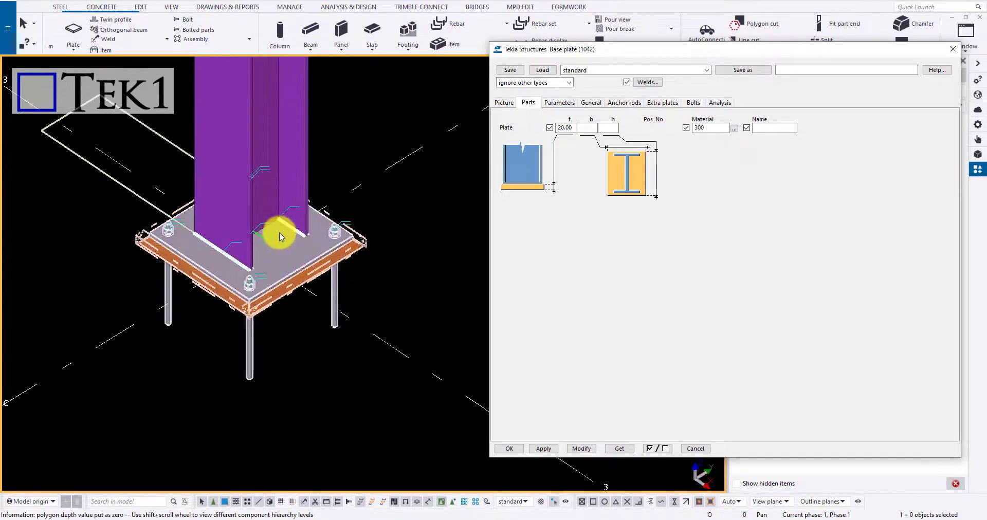
left_click(564, 105)
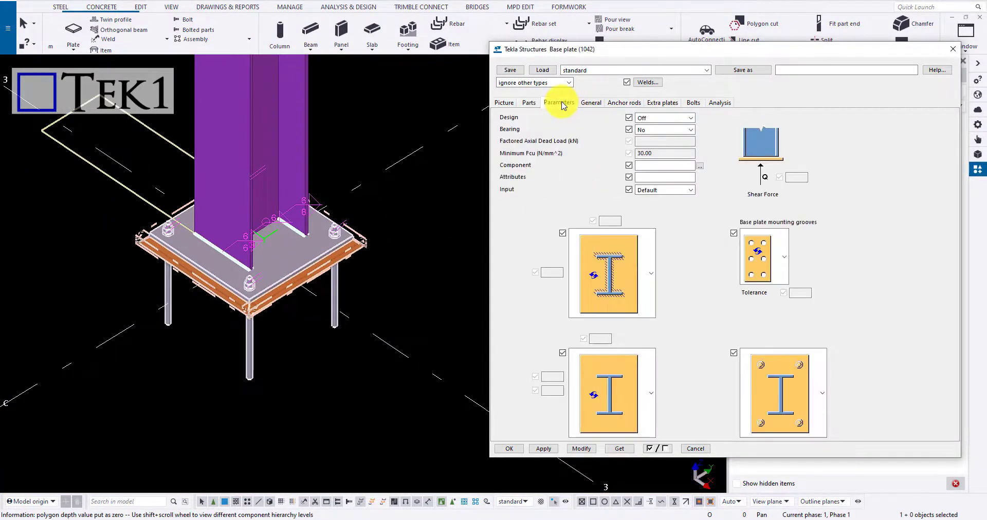
left_click(590, 105)
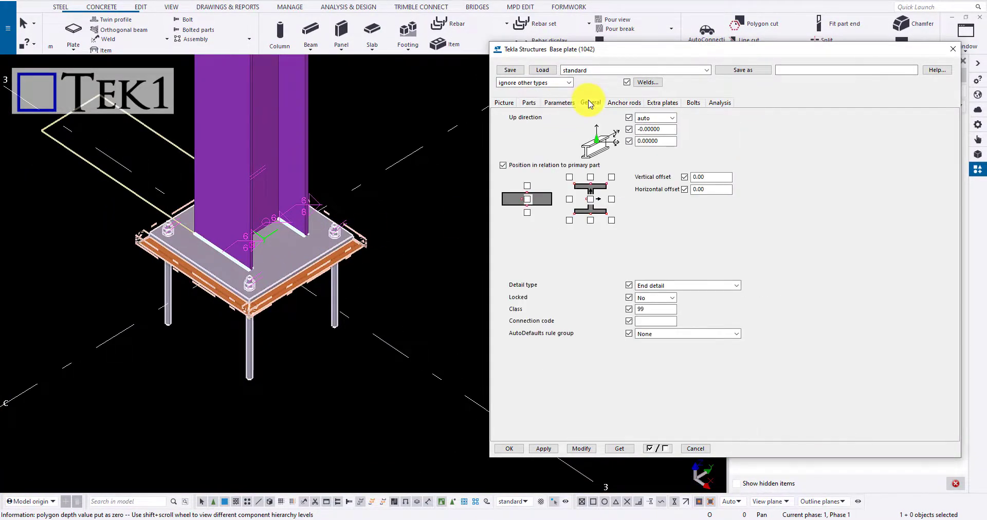
left_click(633, 103)
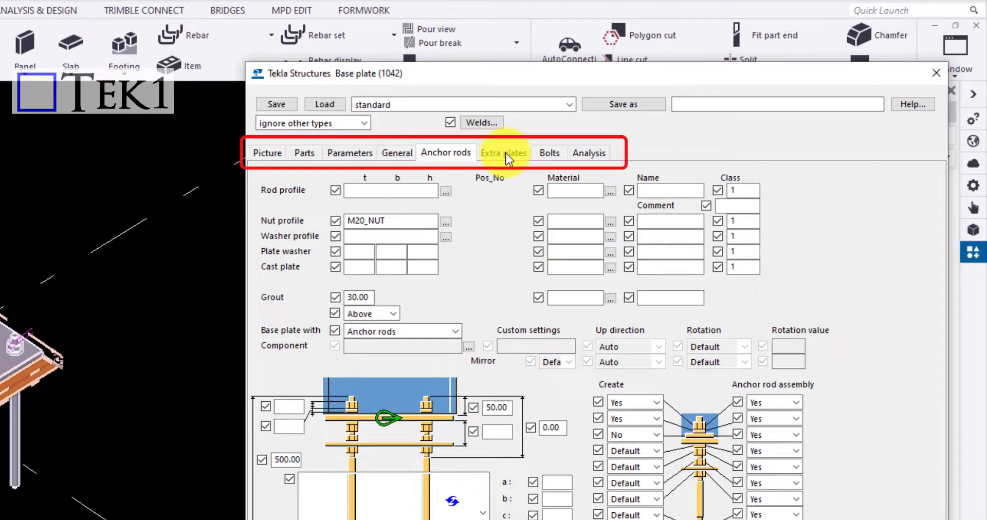
left_click(664, 102)
left_click(562, 151)
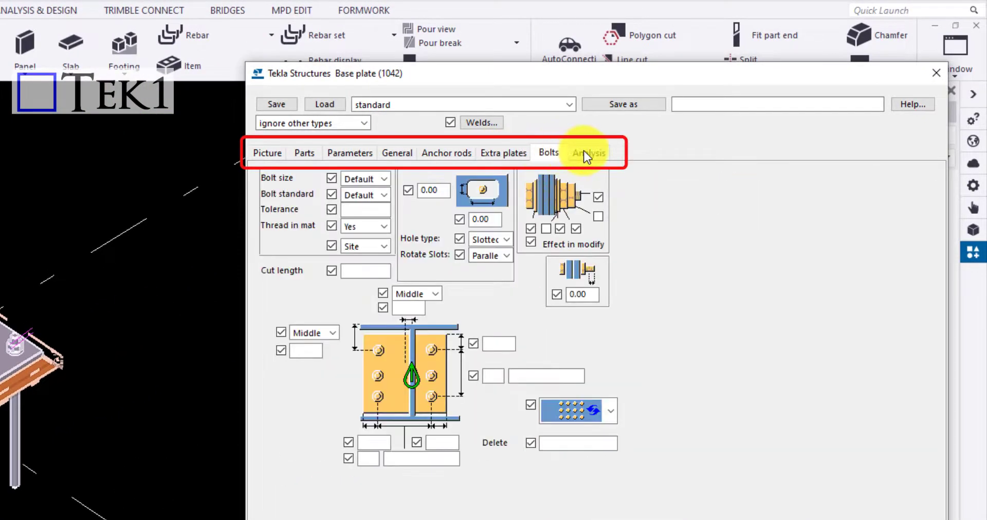
left_click(586, 154)
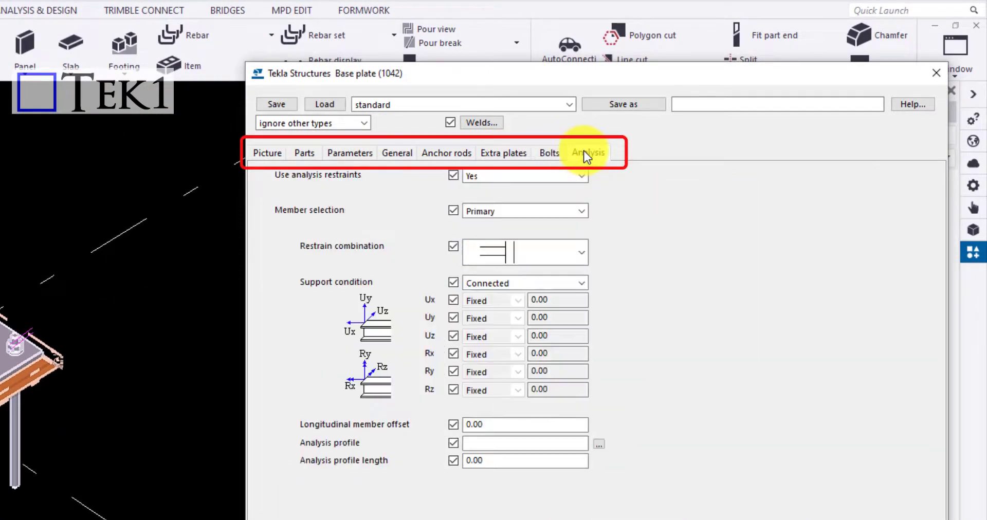
Change the base plate's fastening to Bolts, modify the component and choose a bolt assembly arrangement
left_click(425, 153)
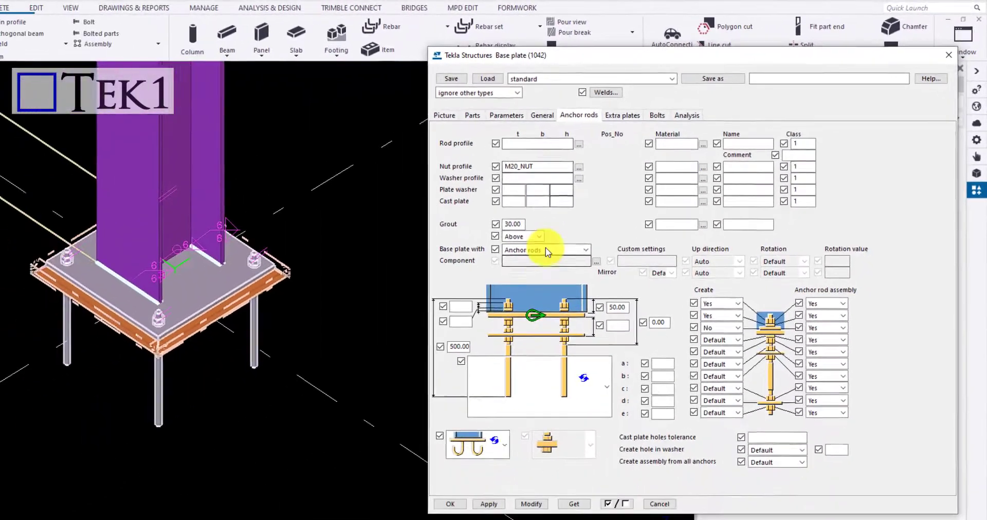
left_click(551, 246)
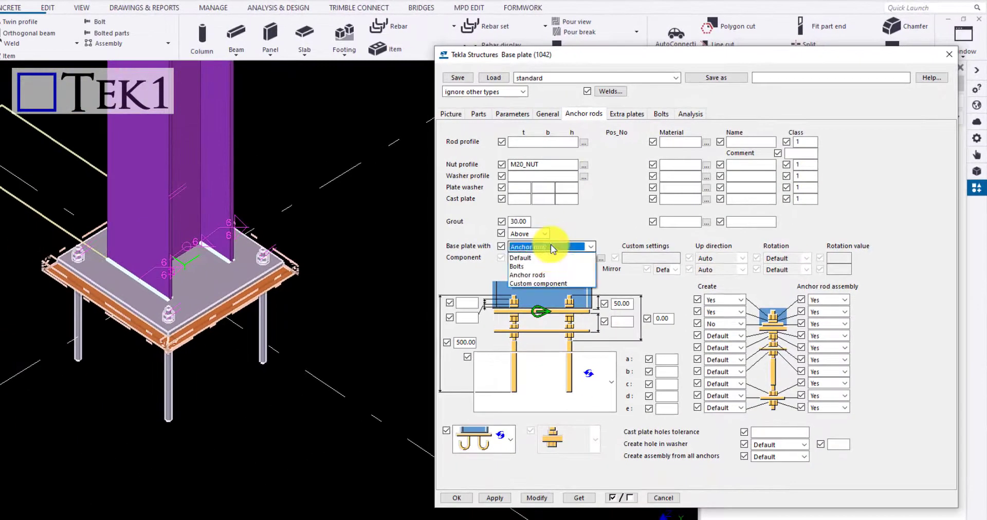
left_click(524, 268)
left_click(535, 497)
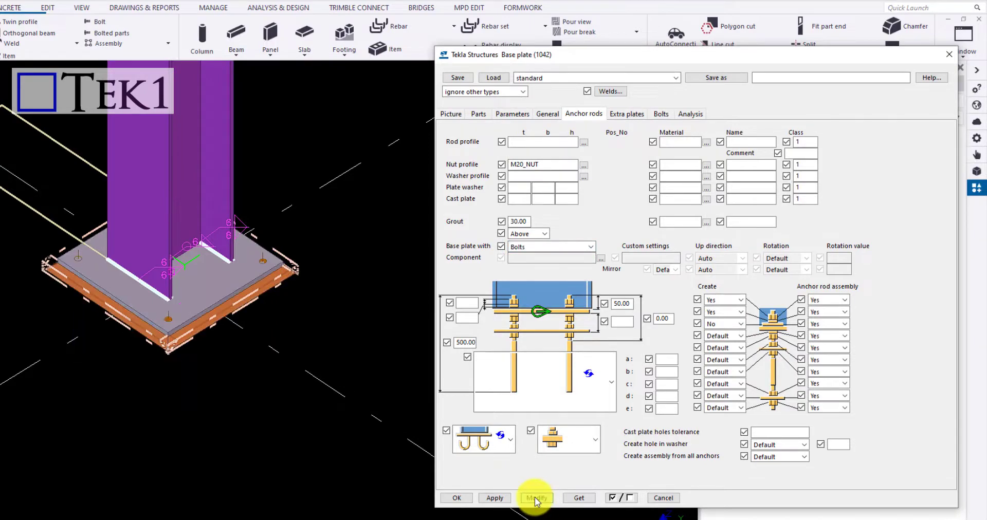
scroll(252, 302, "up", 3)
left_click(580, 441)
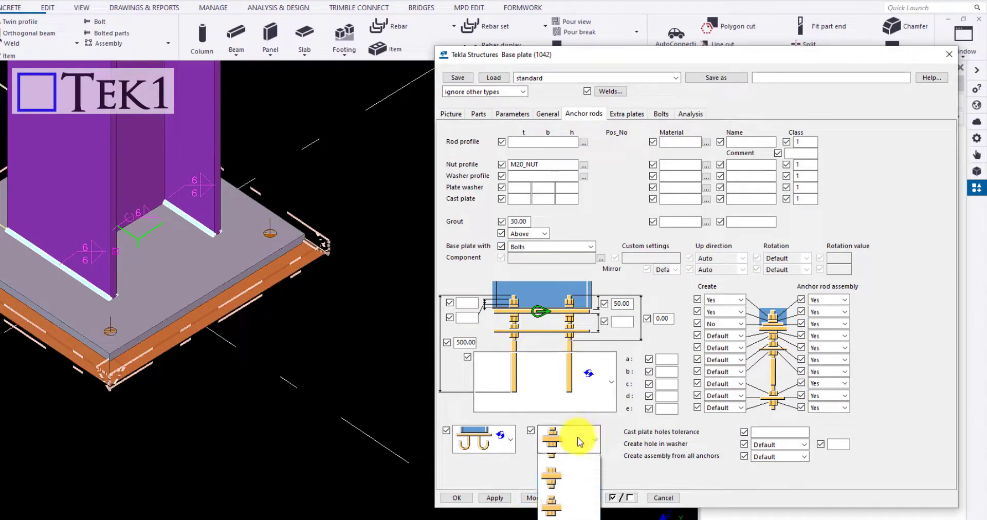
left_click(558, 470)
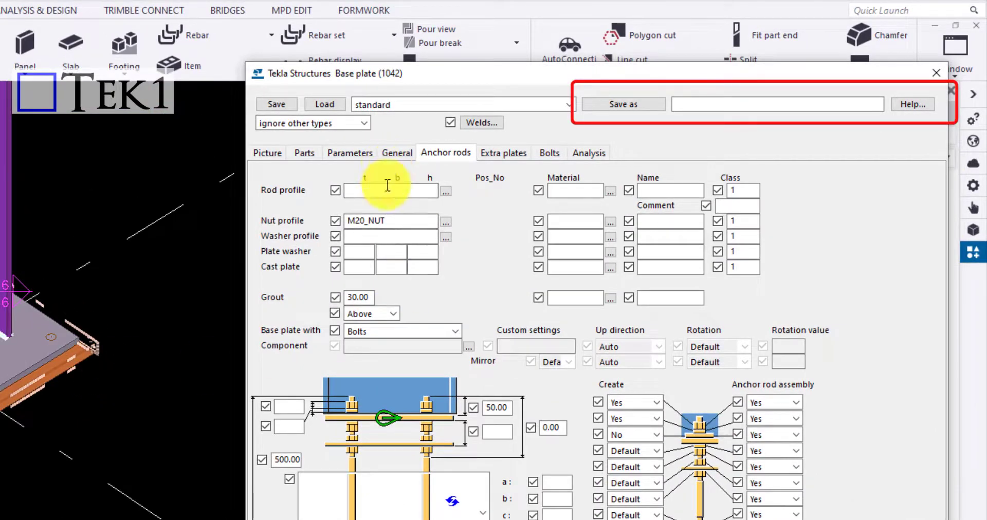
Set the base plate's bolt standard to 8.8S and bolt size to 20, and apply the changes to the component
left_click(546, 153)
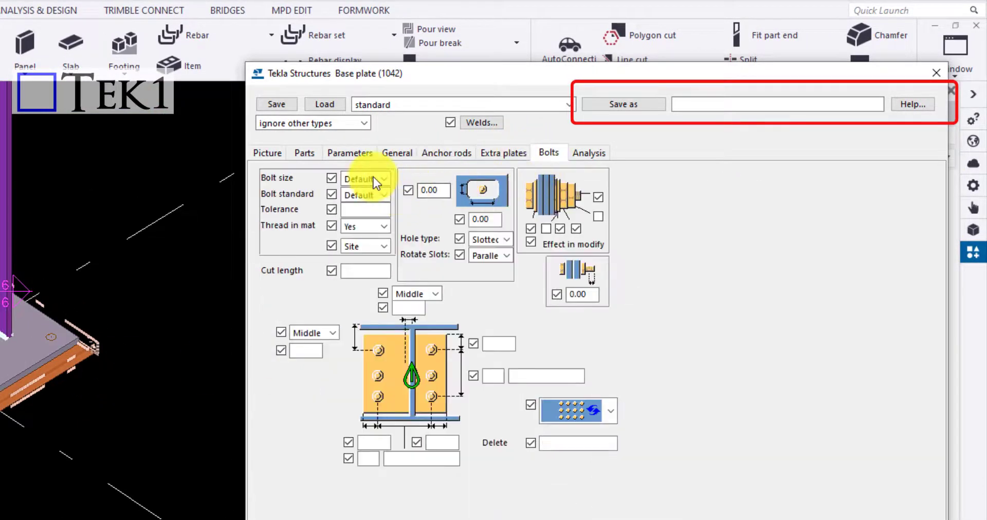
left_click(359, 195)
left_click(366, 194)
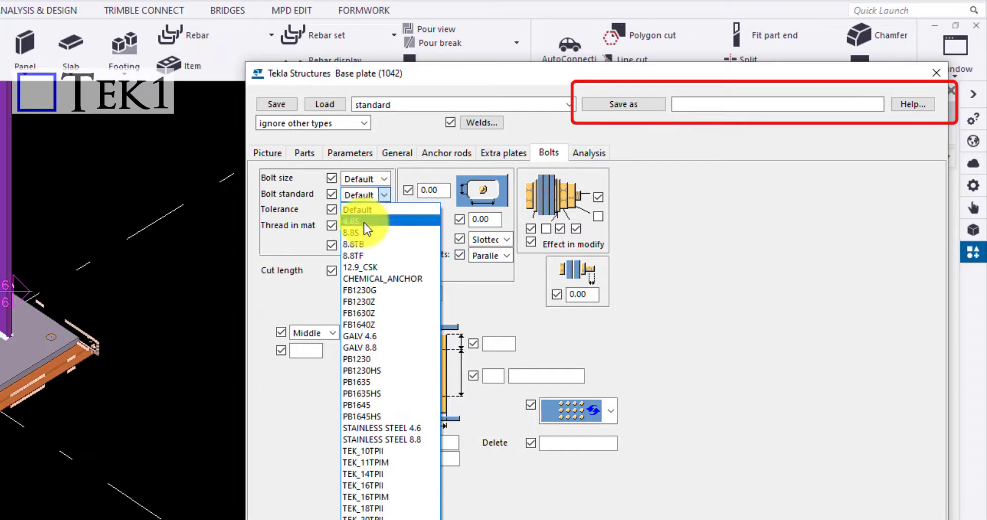
left_click(366, 225)
left_click(381, 178)
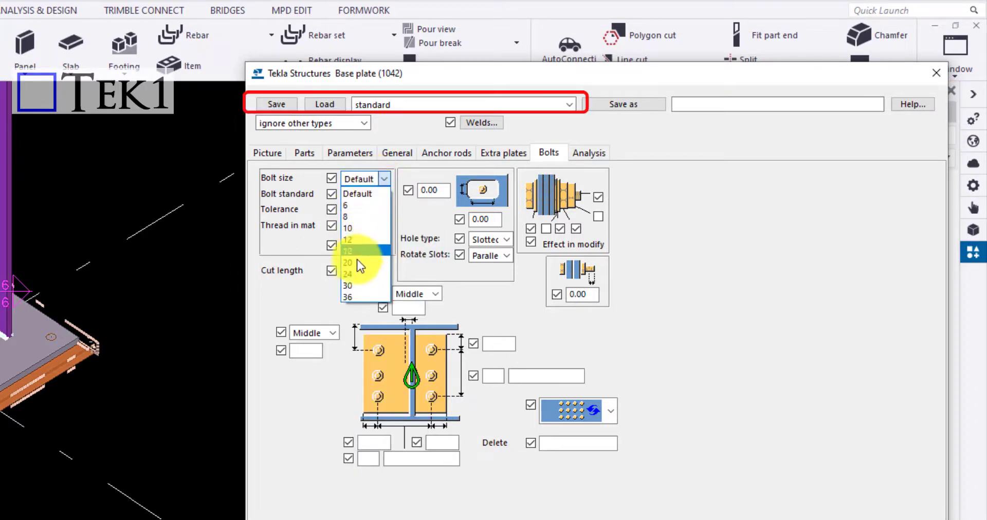
left_click(383, 255)
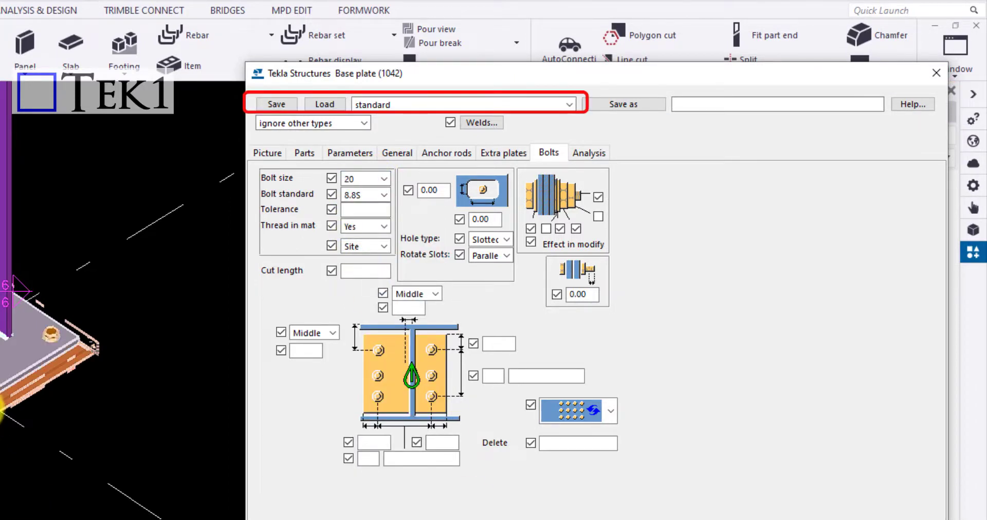
scroll(40, 354, "up", 2)
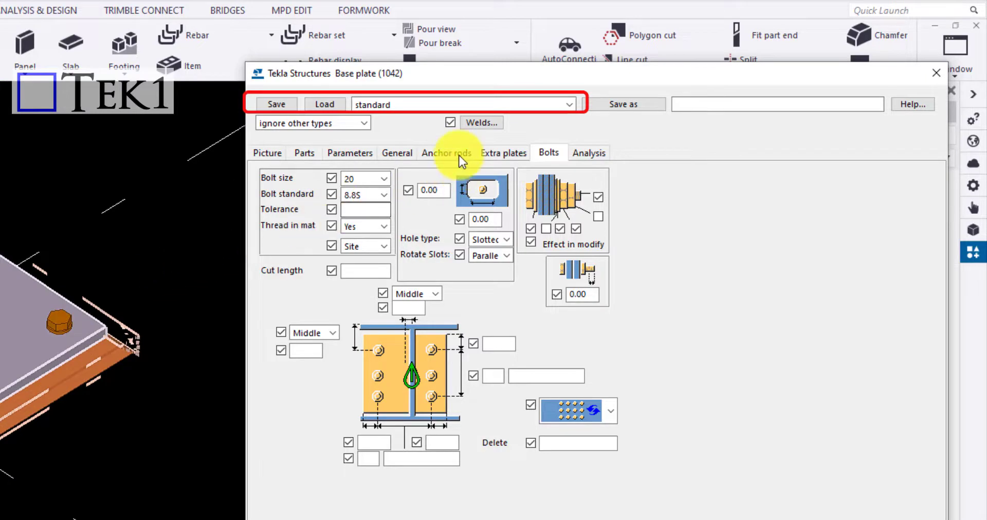
Set the base plate component's fastening to Anchor rods and modify the component
left_click(459, 154)
left_click(381, 328)
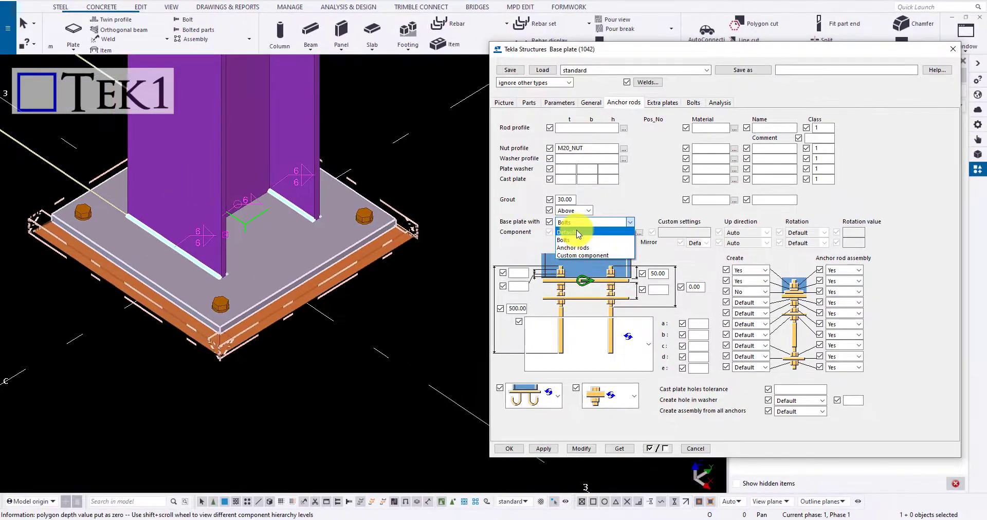
left_click(568, 232)
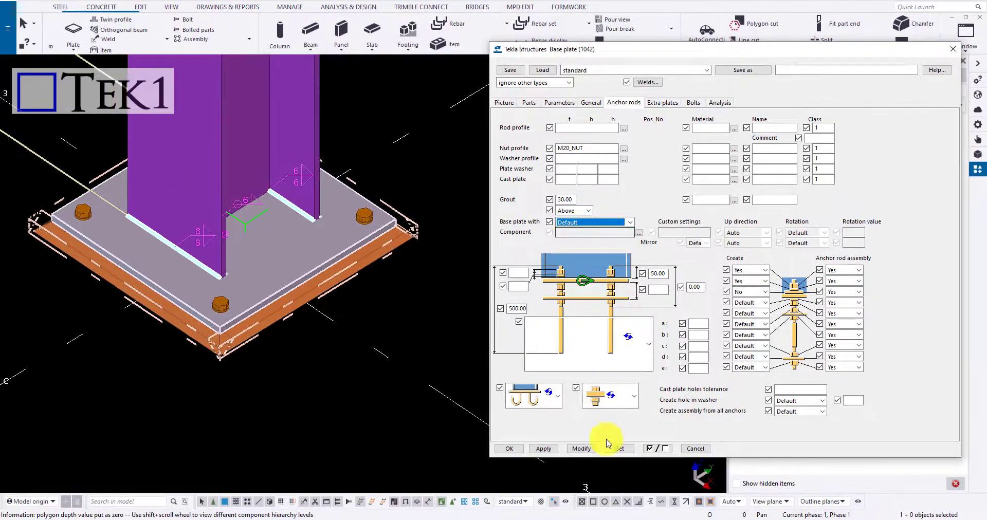
left_click(606, 228)
left_click(576, 249)
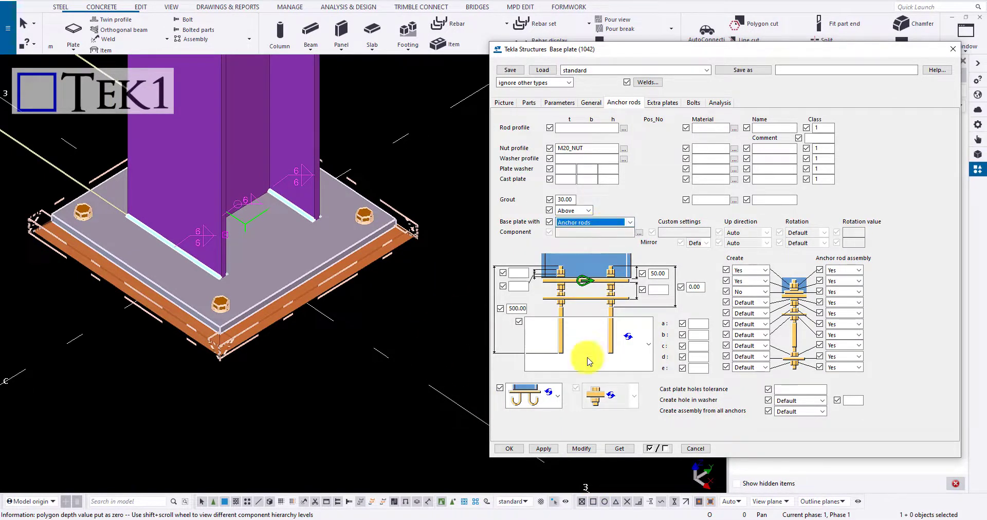
left_click(581, 449)
Open the shear plate component at the column-to-beam joint, set the gap between column and beam to 100 mm, and modify it
scroll(410, 248, "down", 3)
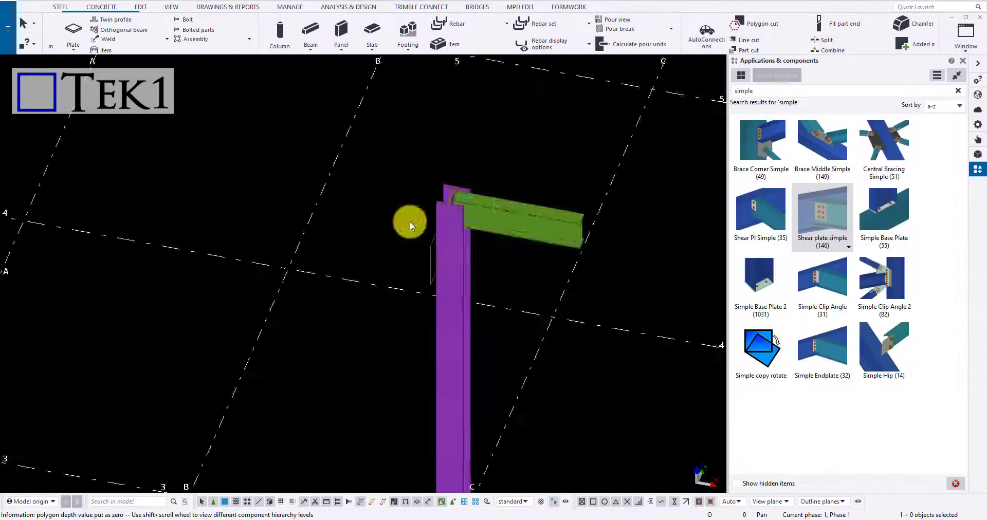
scroll(409, 221, "up", 5)
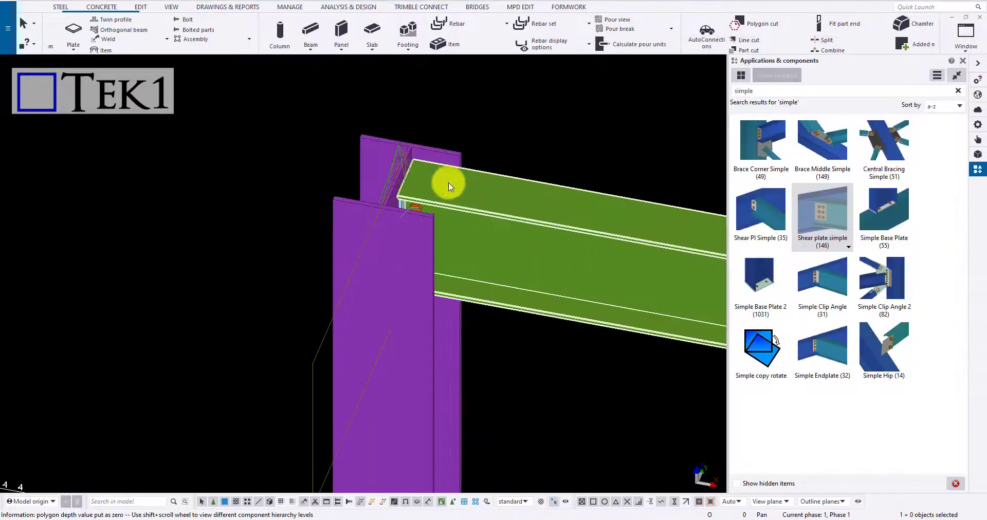
double_click(401, 156)
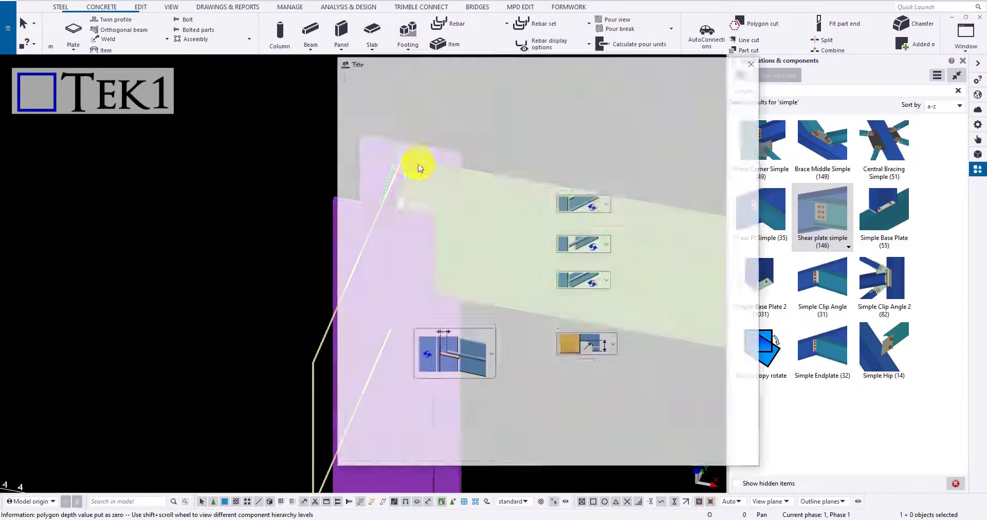
middle_click_drag(212, 281, 40, 256)
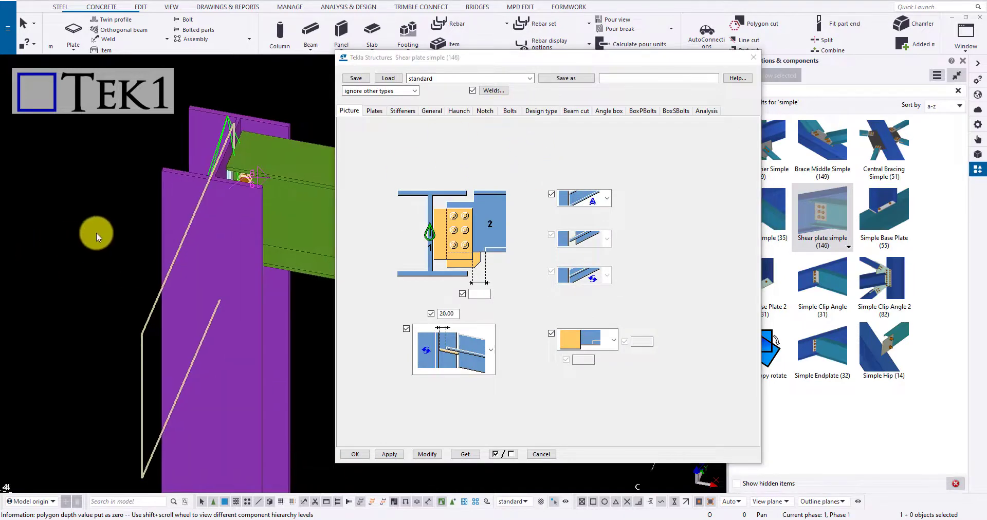
scroll(183, 246, "up", 3)
middle_click_drag(197, 275, 246, 255)
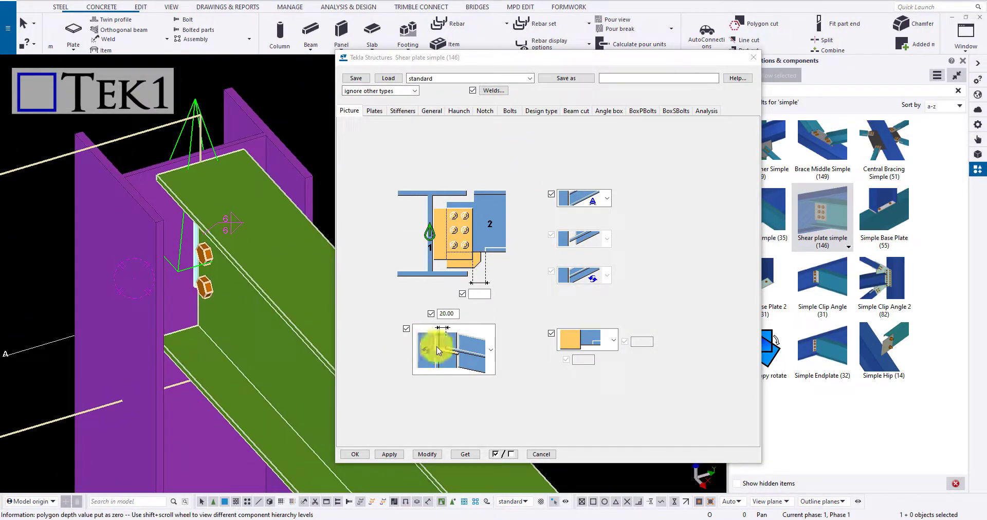
left_click(455, 314)
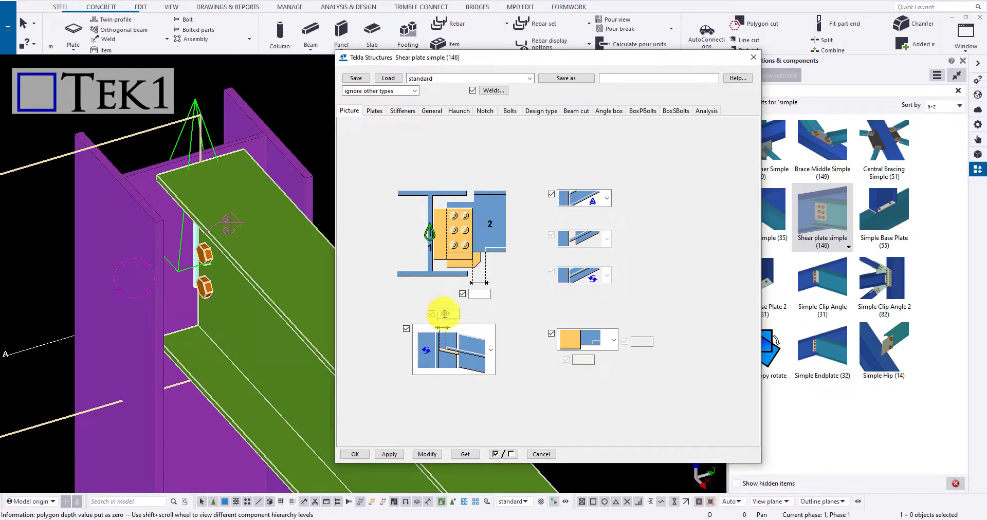
left_click(427, 455)
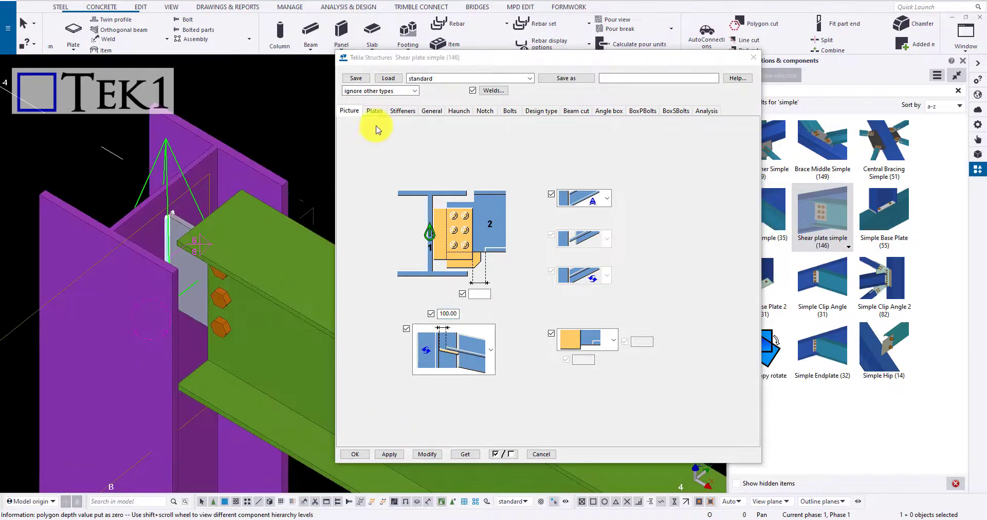
Choose the tab plate arrangement with plates on both sides of the beam web and modify the shear plate component
left_click(373, 111)
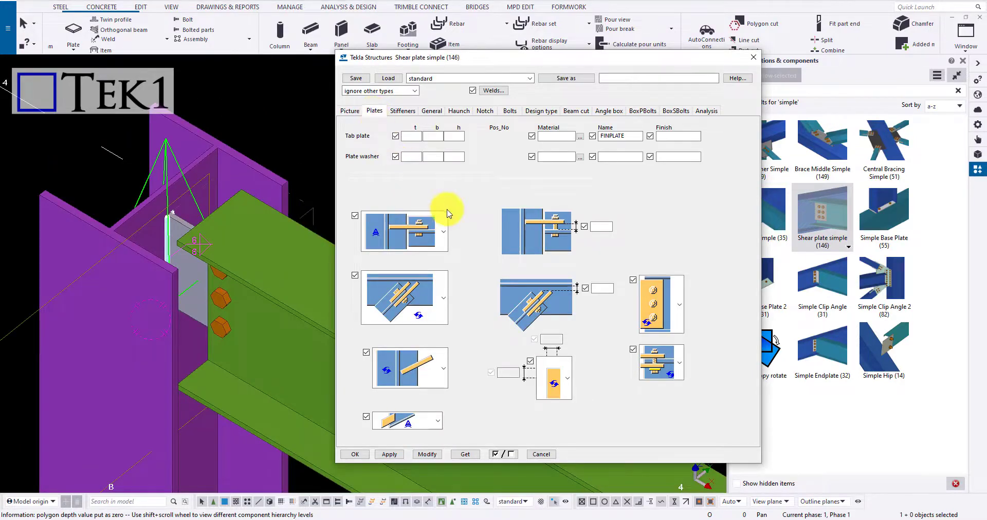
left_click(434, 227)
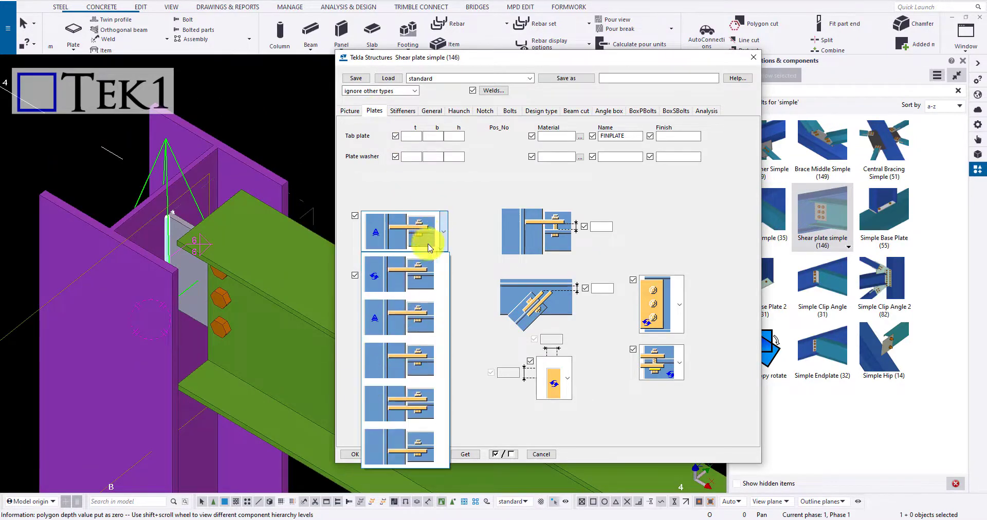
left_click(416, 409)
left_click(435, 454)
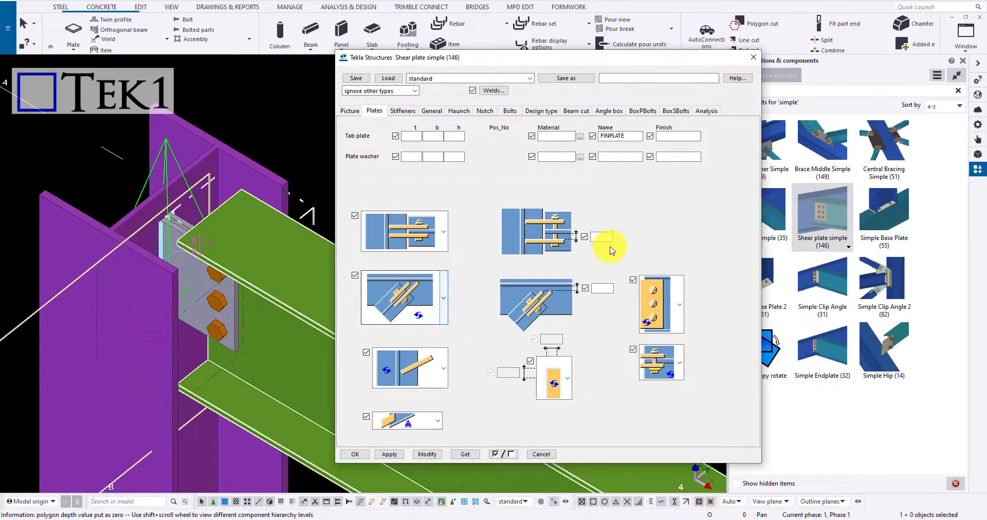
Try a one-sided web stiffener on the shear plate component and return the stiffener option to none, modifying the component
left_click(412, 112)
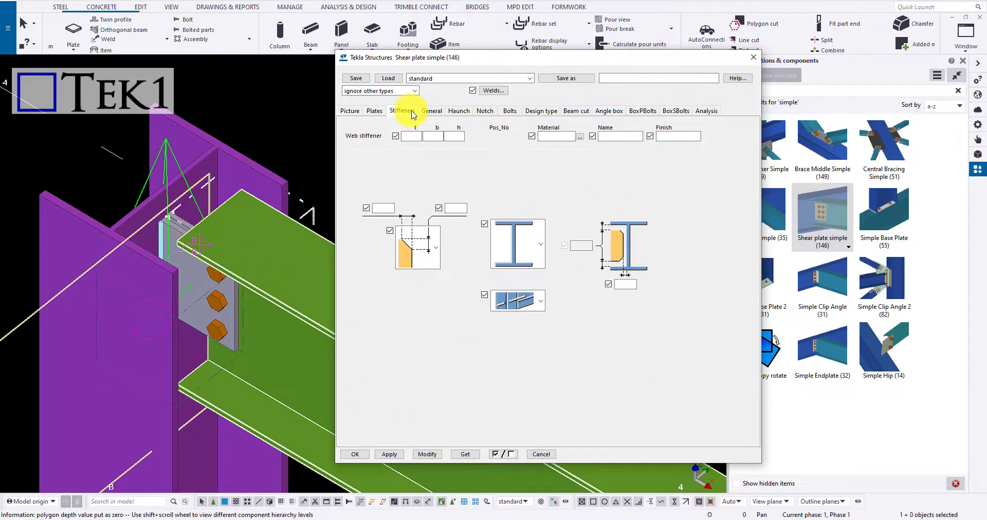
left_click(505, 239)
left_click(511, 399)
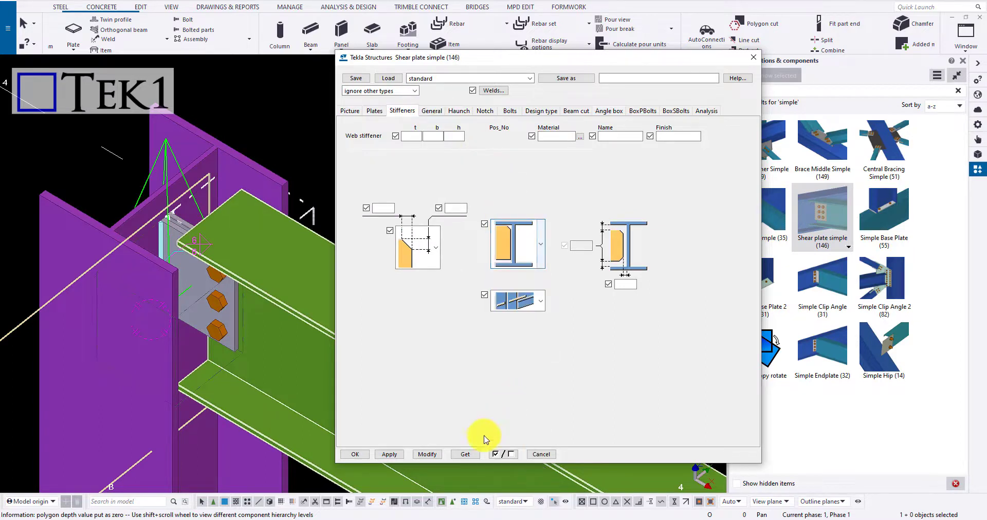
left_click(424, 454)
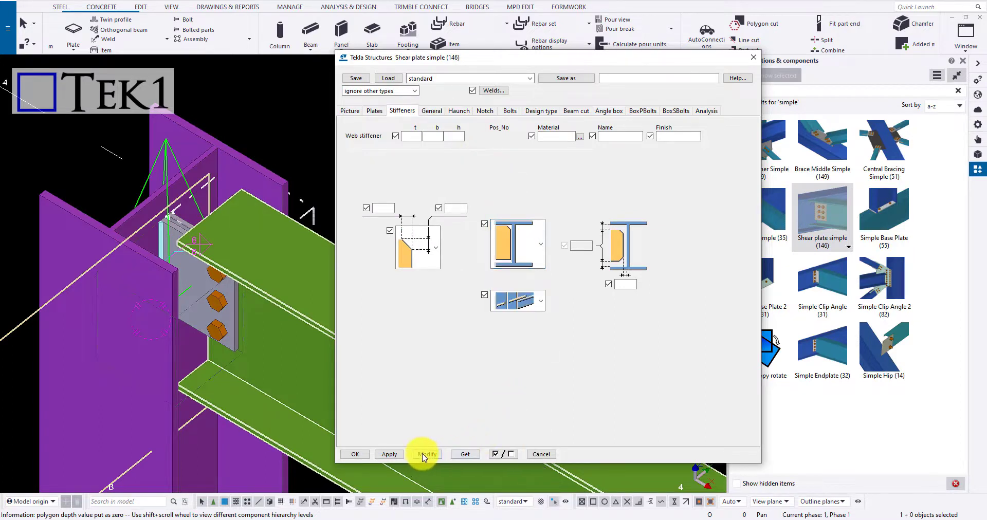
left_click(528, 247)
left_click(511, 455)
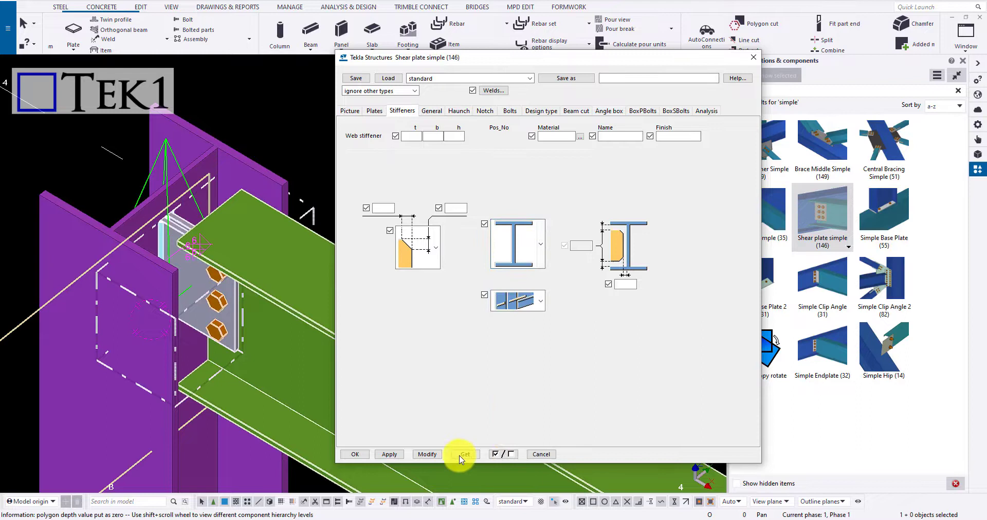
left_click(428, 455)
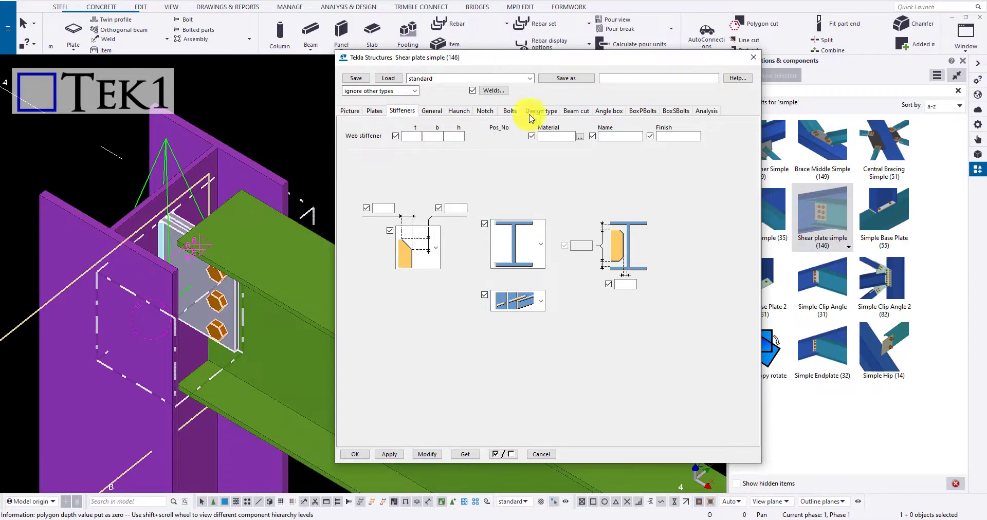
Review the shear plate component's general, haunch, notch, bolt, design type and beam cut settings
left_click(434, 110)
left_click(462, 110)
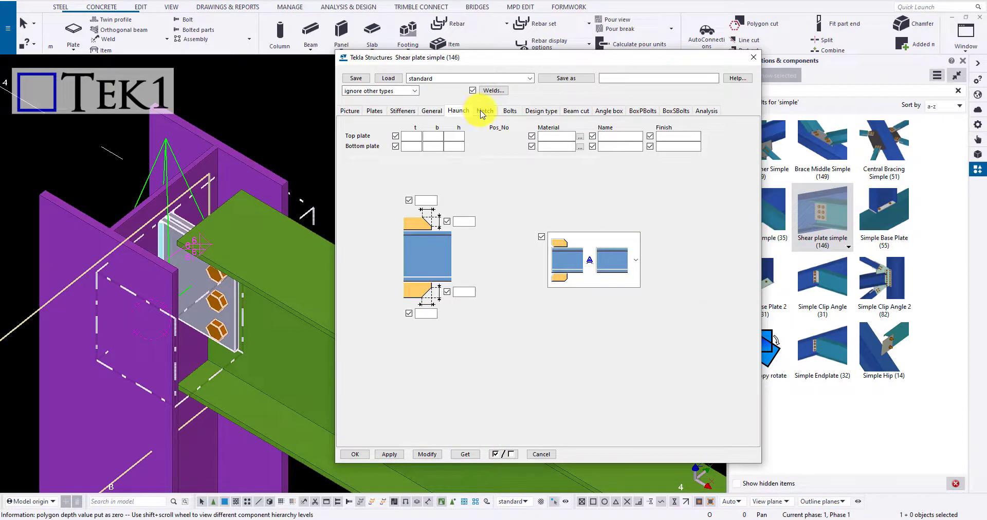
left_click(484, 112)
left_click(509, 112)
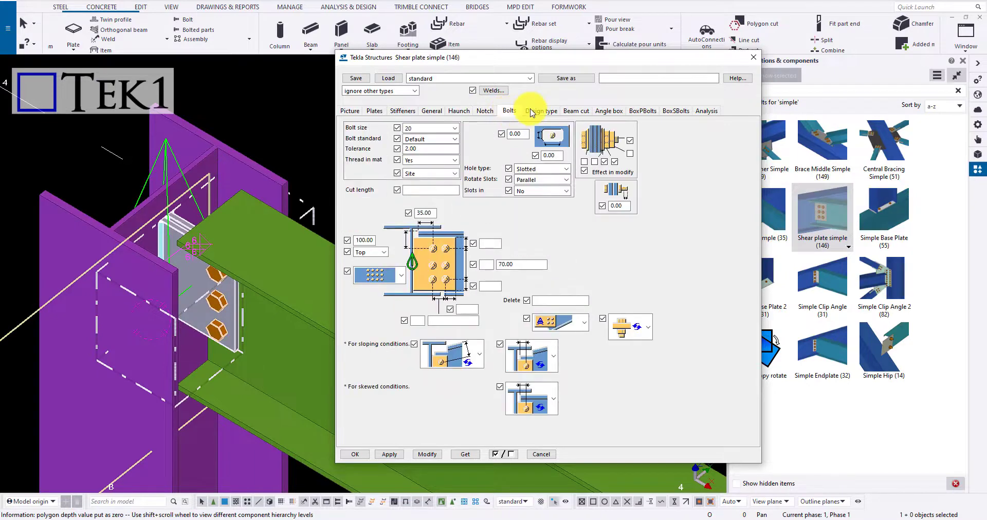
left_click(532, 111)
left_click(575, 111)
Set the shear plate's angle box position to below the beam, modify the component and reopen the position options
left_click(609, 111)
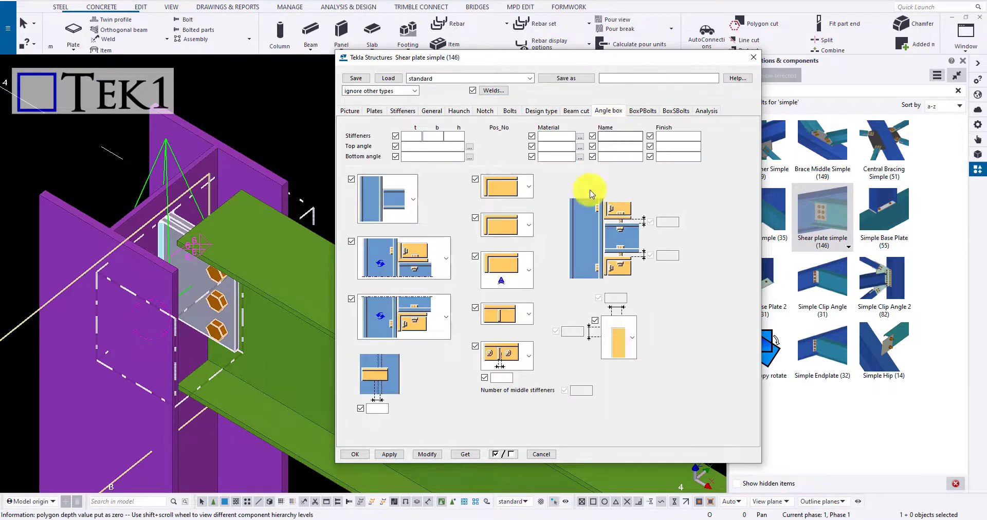
left_click(402, 206)
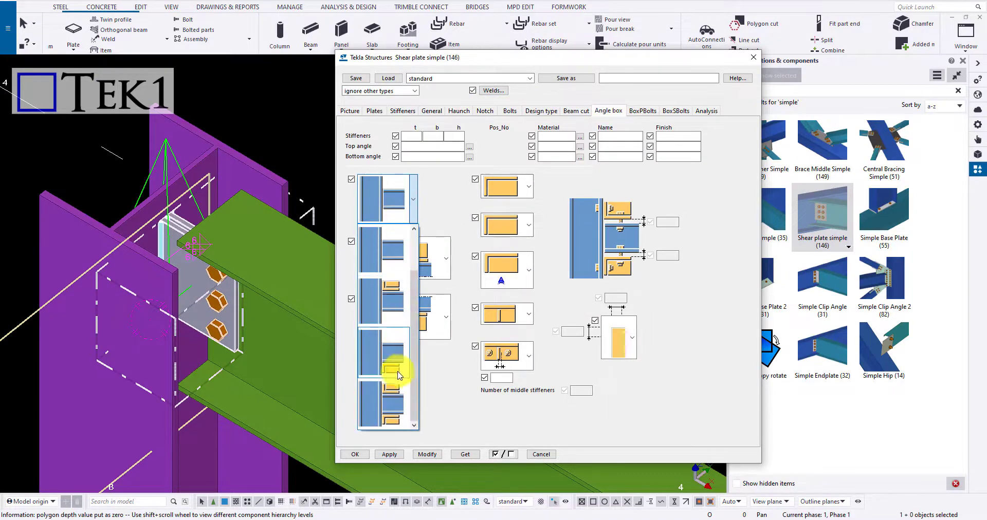
left_click(393, 383)
left_click(424, 456)
scroll(188, 293, "down", 2)
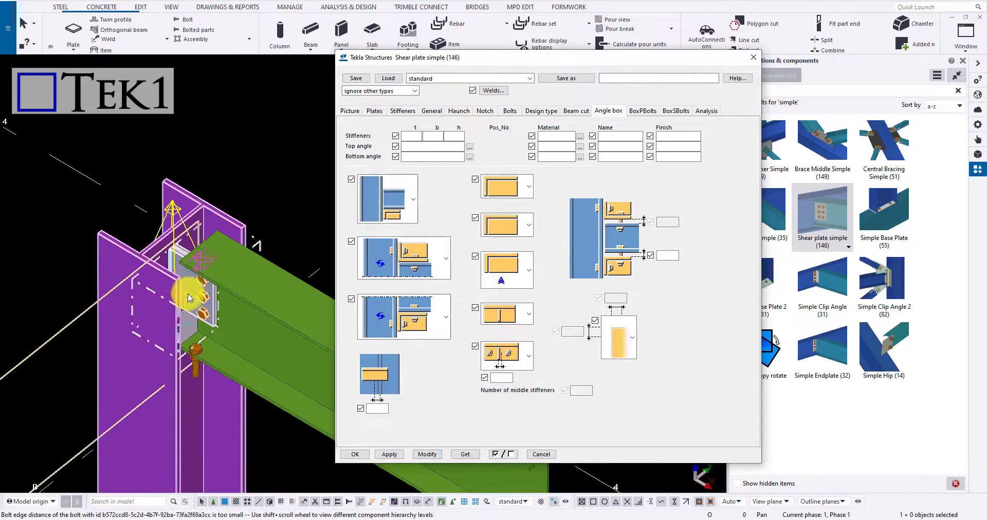
mouse_move(189, 293)
middle_mouse_down("ctrl")
mouse_move(100, 194)
mouse_move(162, 187)
mouse_move(188, 283)
mouse_move(198, 288)
middle_mouse_up("ctrl")
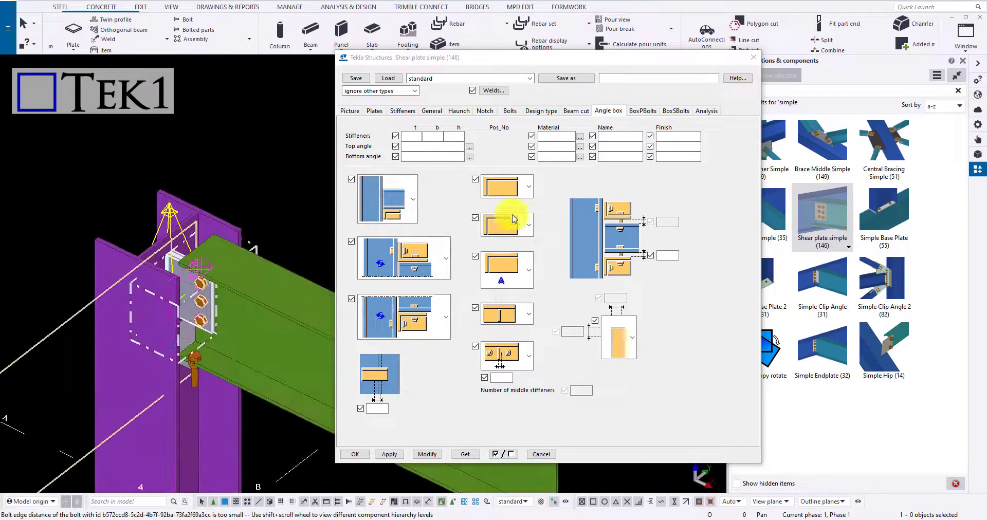
left_click(381, 207)
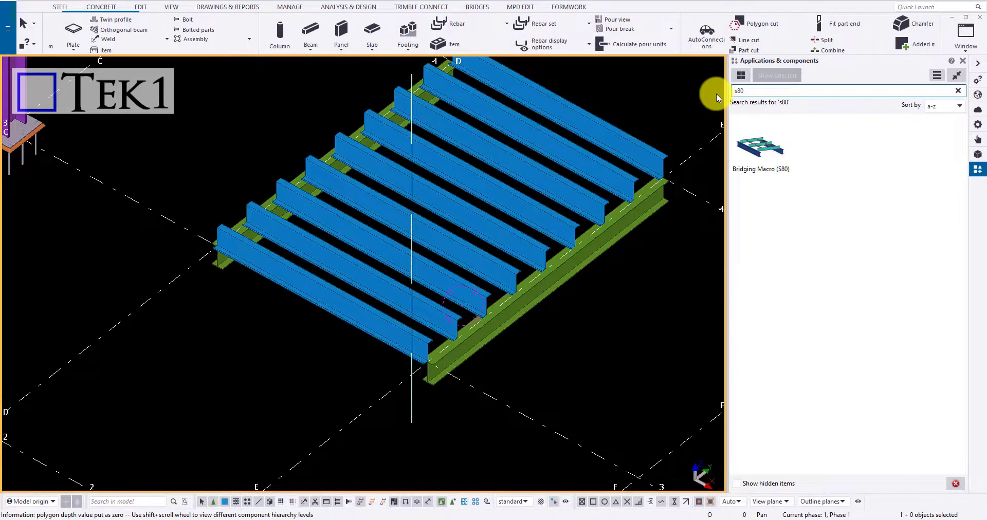
Start the Bridging Macro (S80) component and pick the two beams supporting the purlins
left_click(754, 146)
scroll(318, 180, "up", 2)
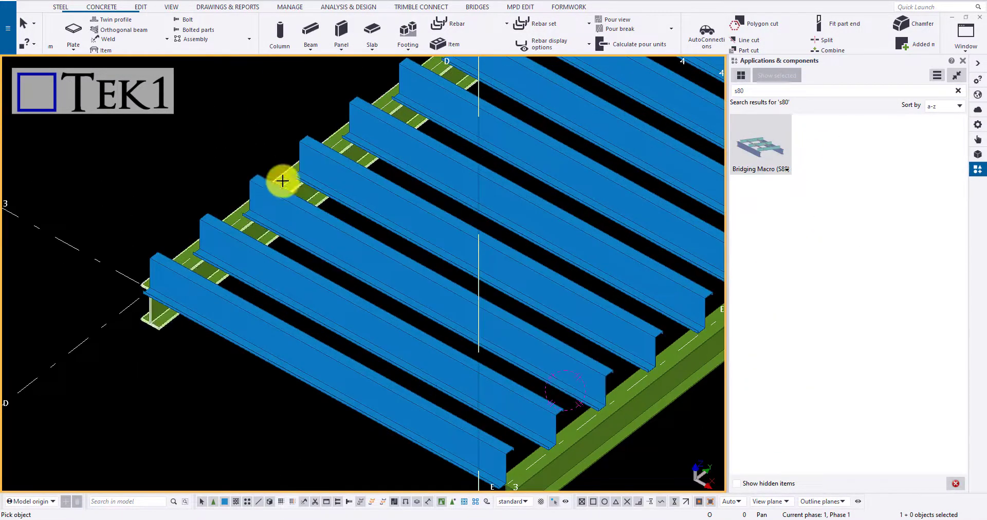
left_click(299, 184)
scroll(310, 186, "down", 2)
left_click(473, 332)
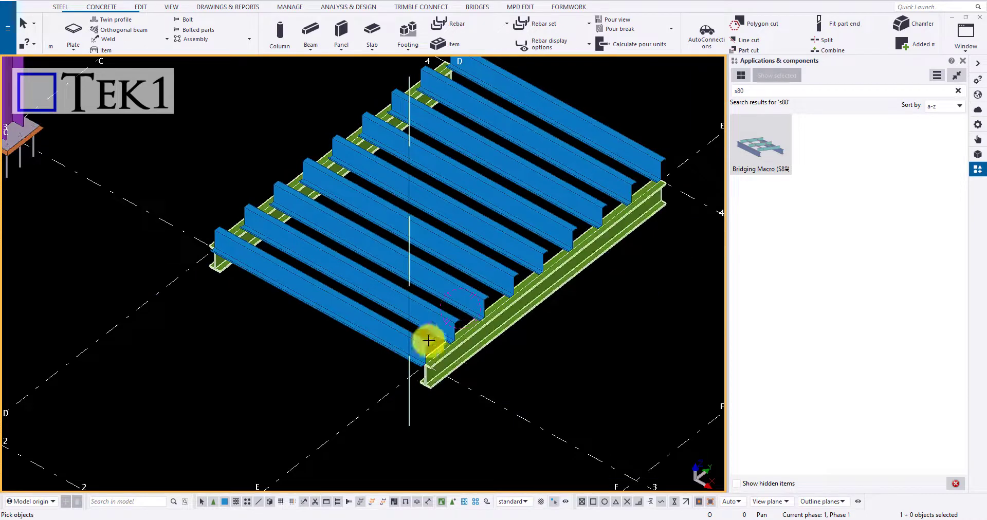
Pick all the purlins in sequence to create bridging between them, end the command and clear the selection
left_click(381, 335)
left_click(431, 285)
left_click(453, 258)
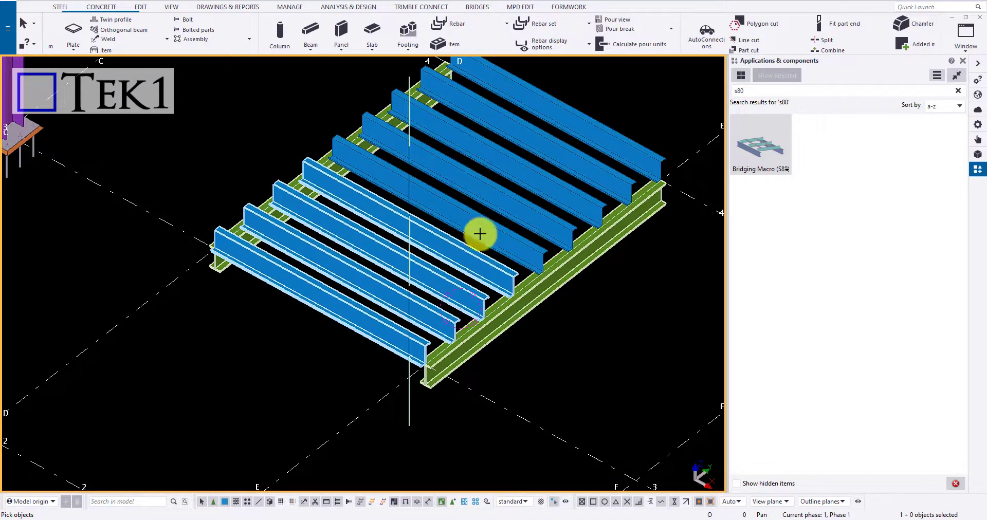
left_click(478, 231)
left_click(503, 206)
left_click(524, 177)
left_click(551, 149)
left_click(601, 119)
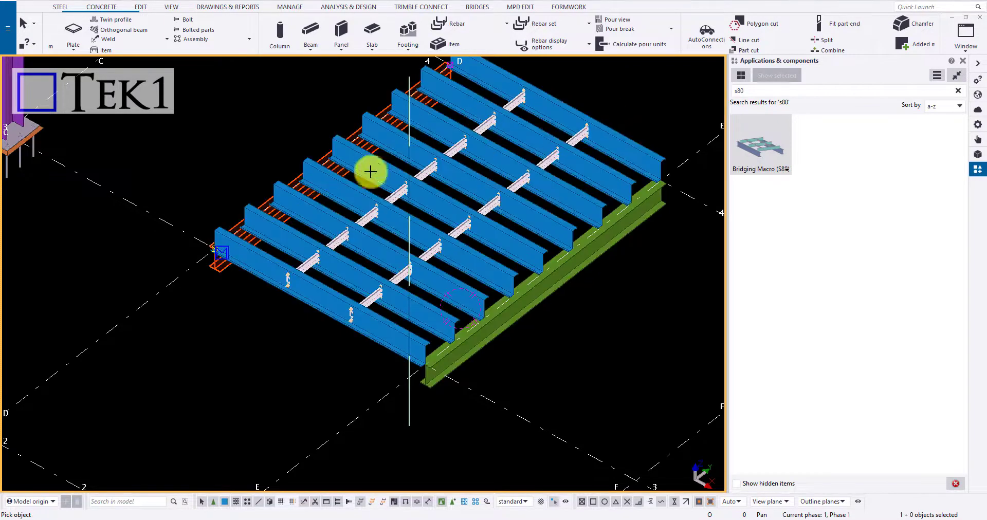
scroll(218, 253, "up", 2)
left_click(248, 332)
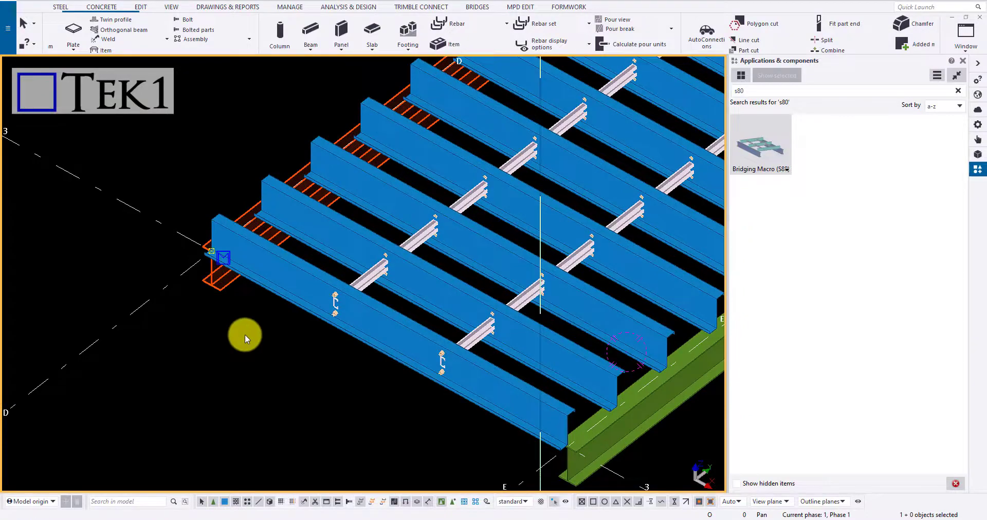
right_click(244, 334)
left_click(267, 389)
scroll(308, 278, "down", 3)
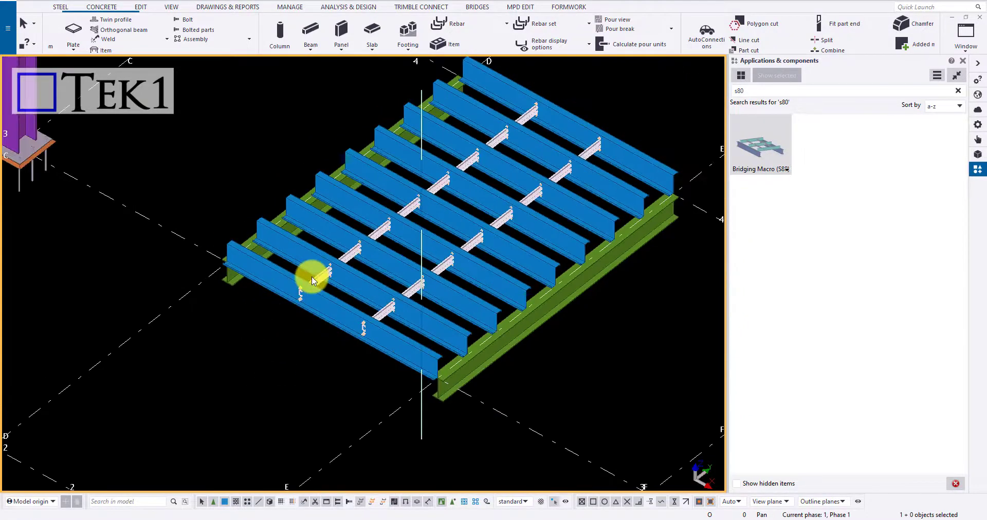
key("Escape")
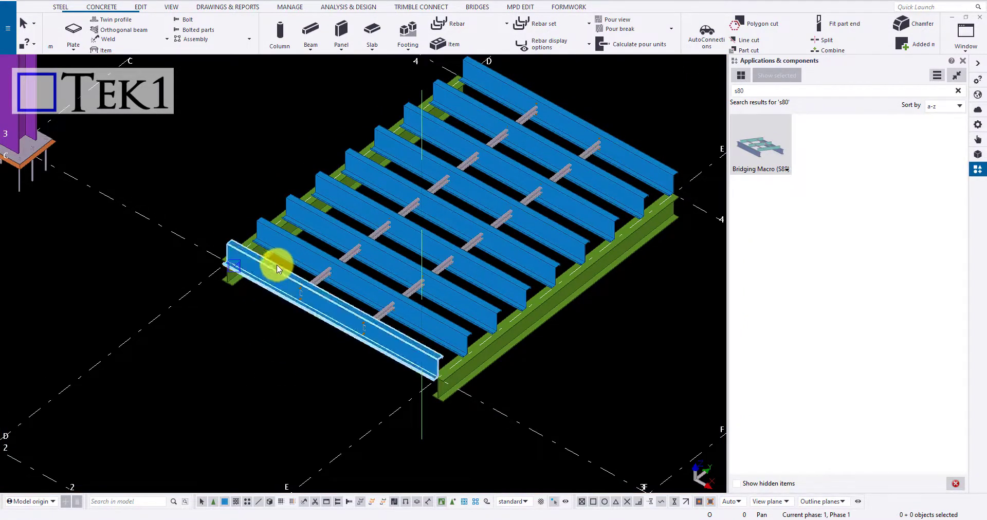
Open the bridging component's properties and review its part materials and parameters
scroll(221, 270, "up", 5)
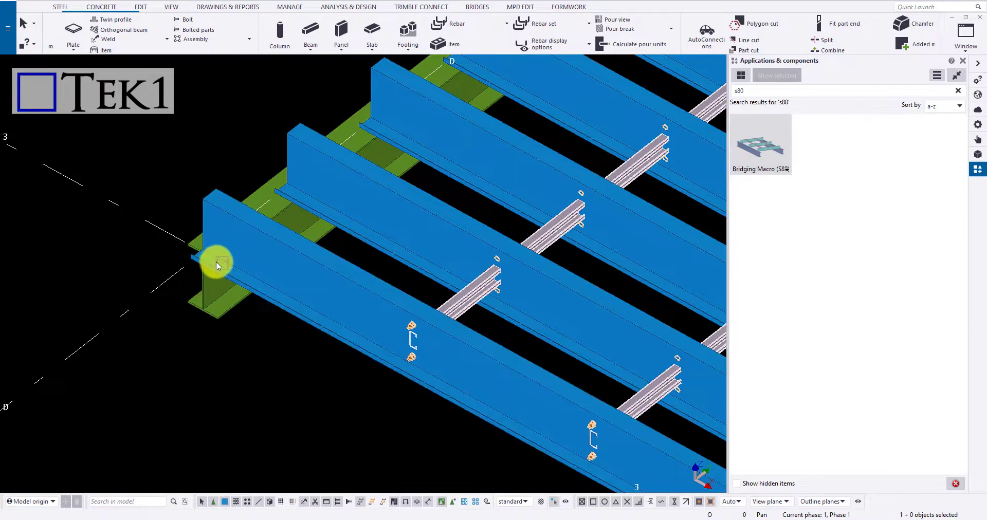
left_click(216, 261)
scroll(216, 261, "down", 2)
double_click(216, 261)
scroll(176, 258, "down", 5)
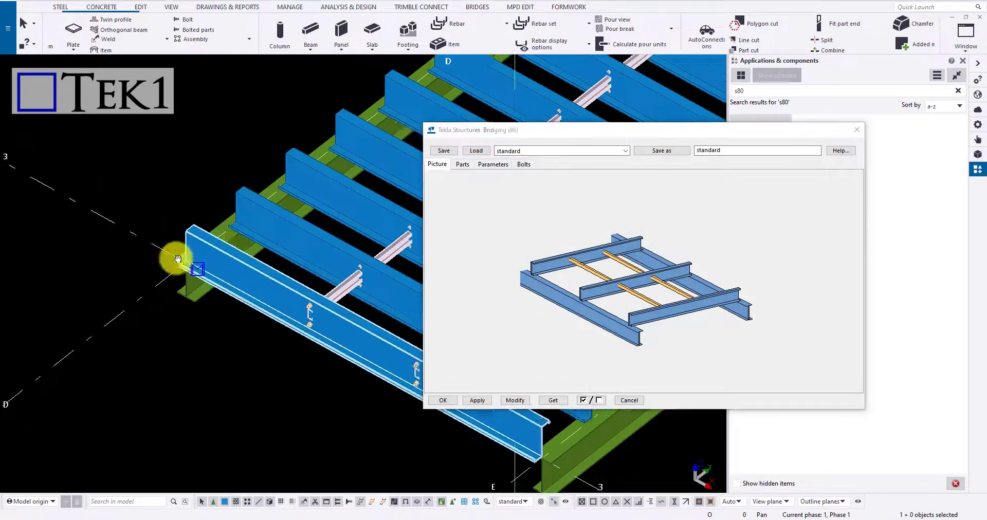
left_click(463, 165)
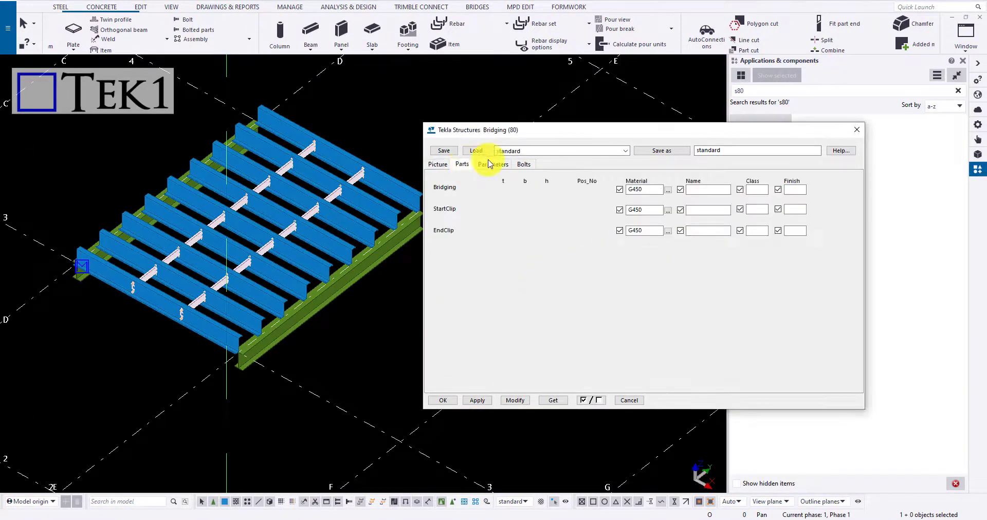
left_click(489, 164)
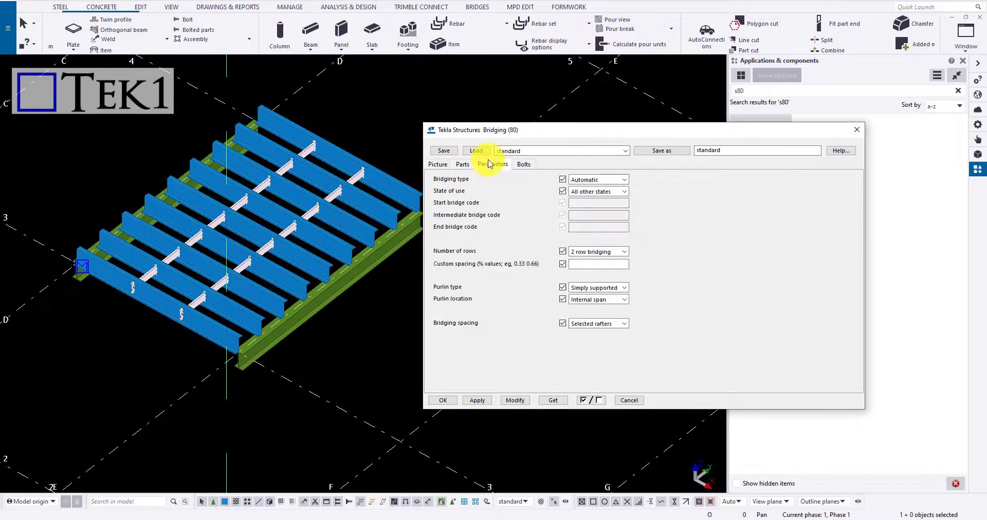
Keep the bridging state of use at All other states, set the number of rows to 3 row bridging and modify the component
left_click(602, 194)
left_click(595, 209)
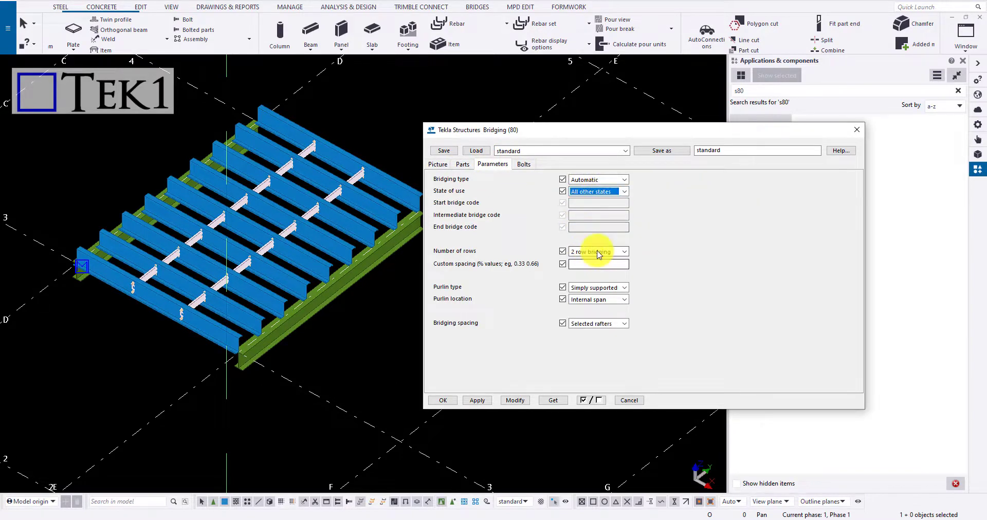
left_click(599, 255)
left_click(592, 285)
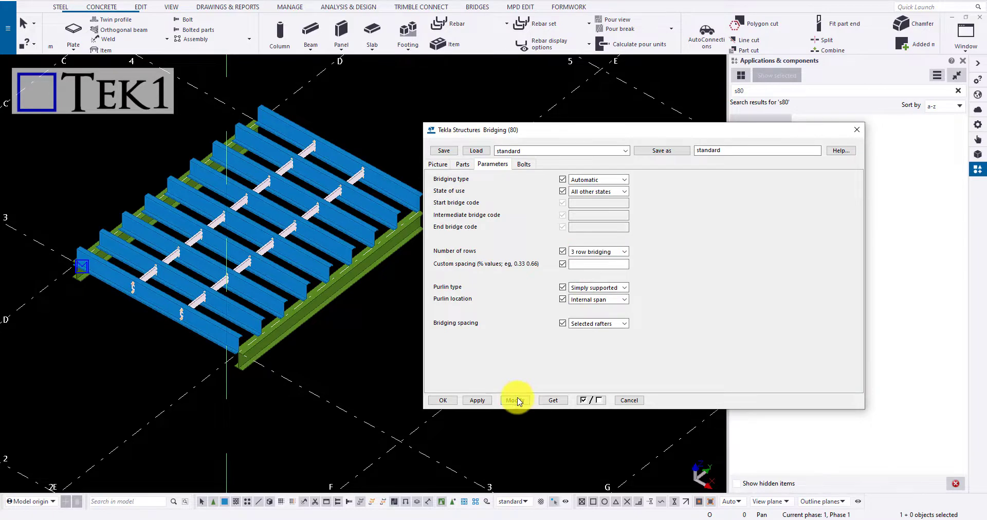
scroll(375, 152, "up", 6)
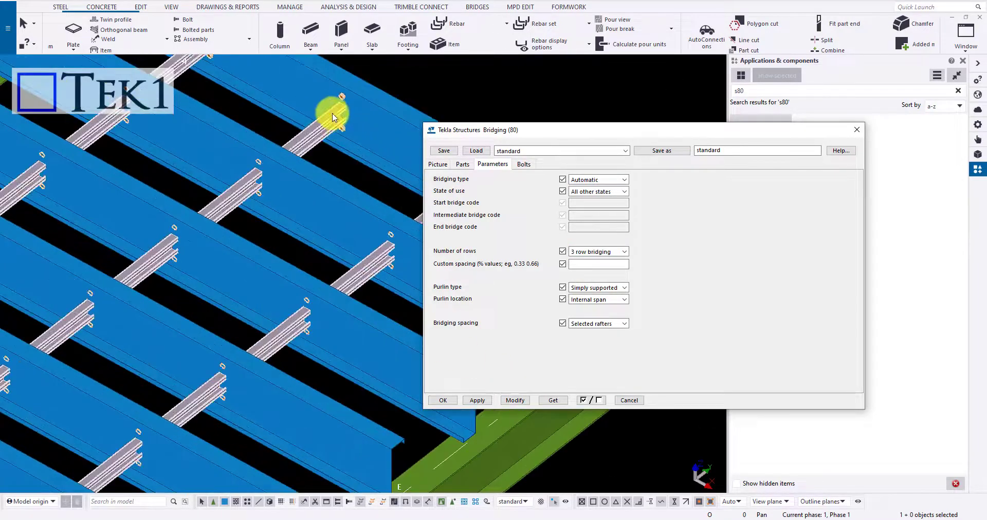
scroll(354, 96, "down", 8)
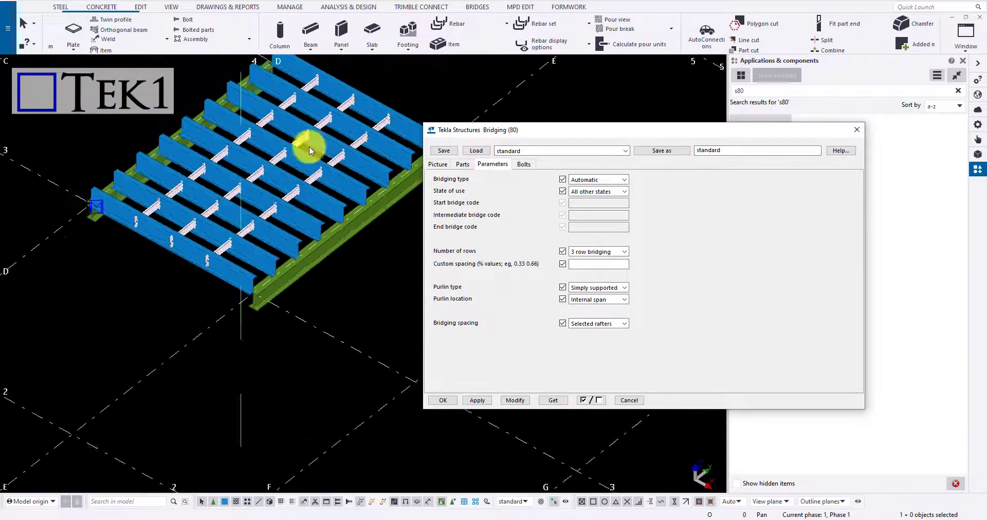
scroll(149, 332, "up", 5)
scroll(149, 331, "up", 3)
scroll(177, 291, "down", 6)
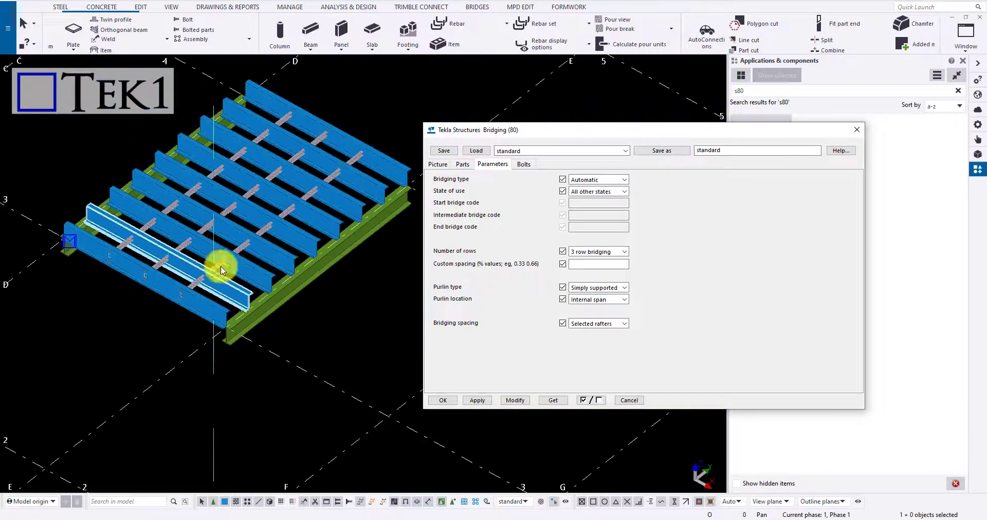
scroll(250, 256, "down", 5)
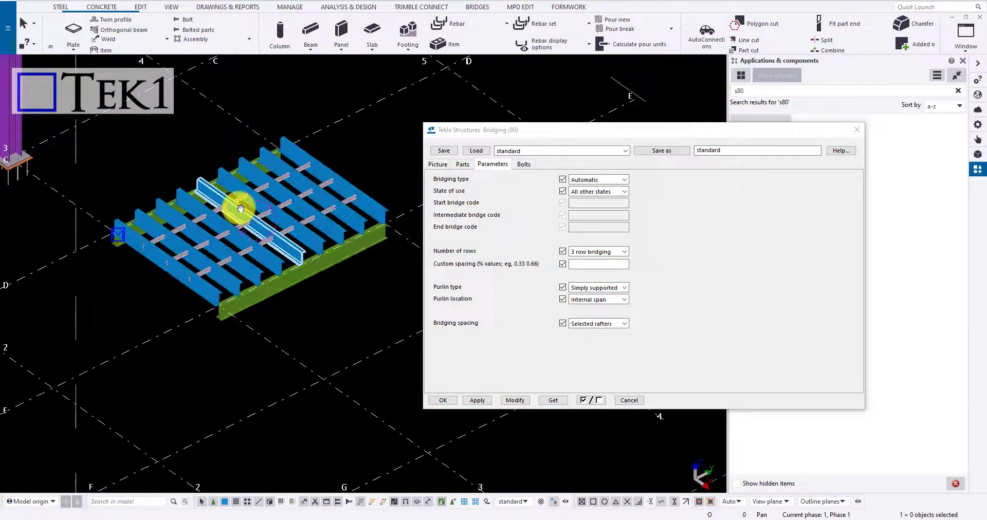
scroll(313, 236, "down", 2)
Close the bridging properties, search the components for "aut" and start Auto bolt for the plate on the beam flanges
scroll(313, 236, "up", 10)
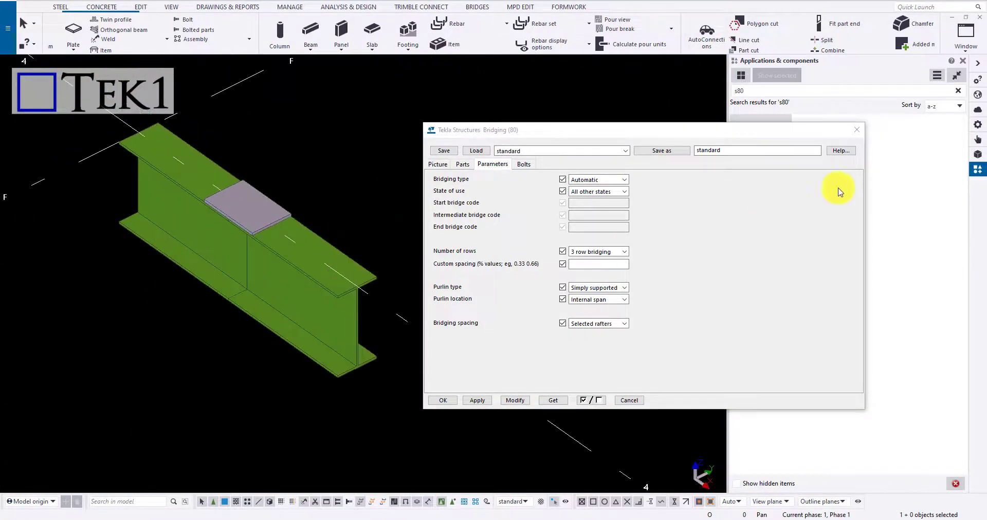
left_click(852, 129)
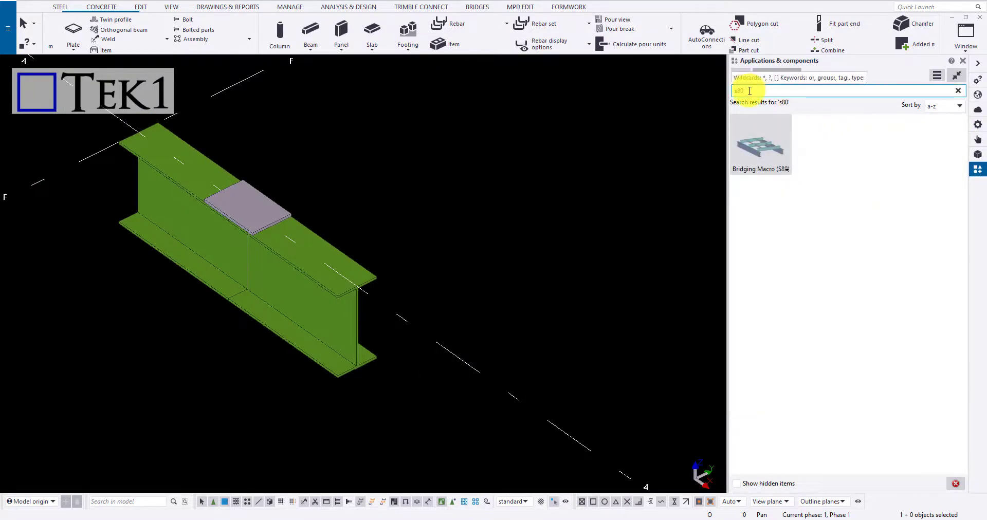
left_click_drag(749, 91, 714, 92)
type("au")
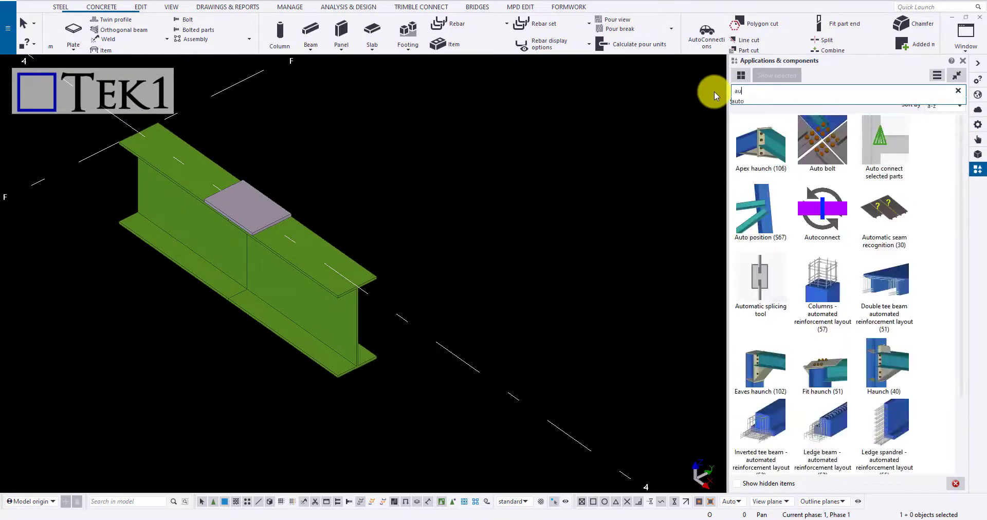
type("t")
left_click(760, 146)
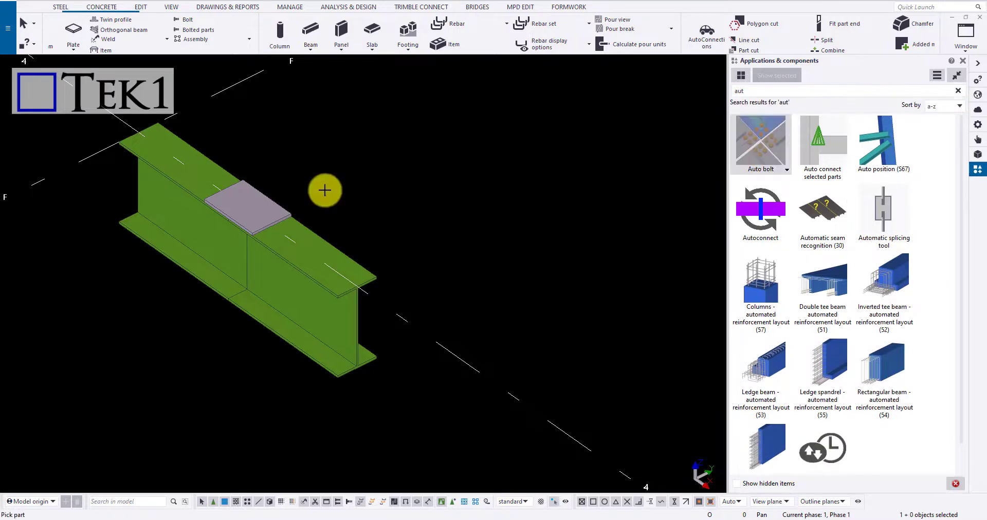
Bolt the plate to the two beams beneath it, picking two positions along the beams' centreline, and end the command
scroll(288, 203, "up", 2)
left_click(203, 156)
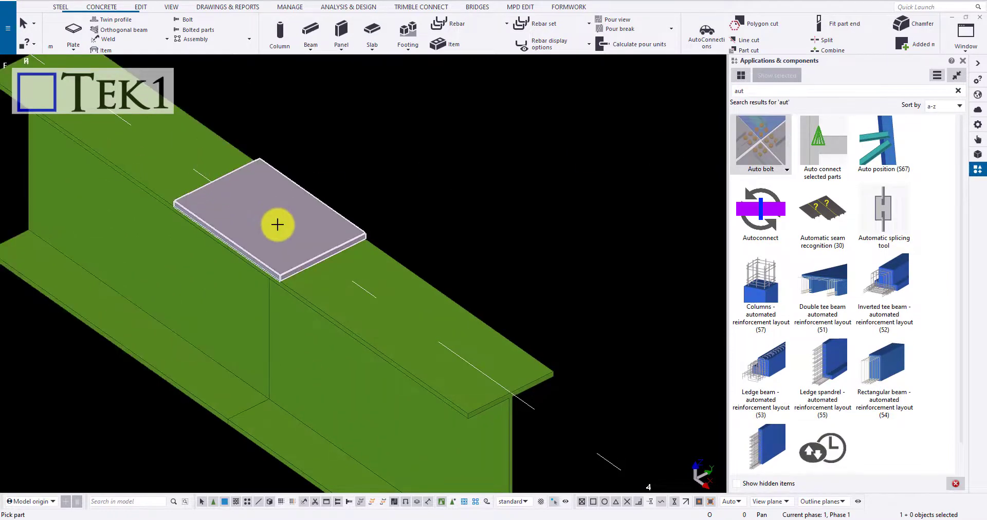
left_click(313, 277)
left_click(179, 180)
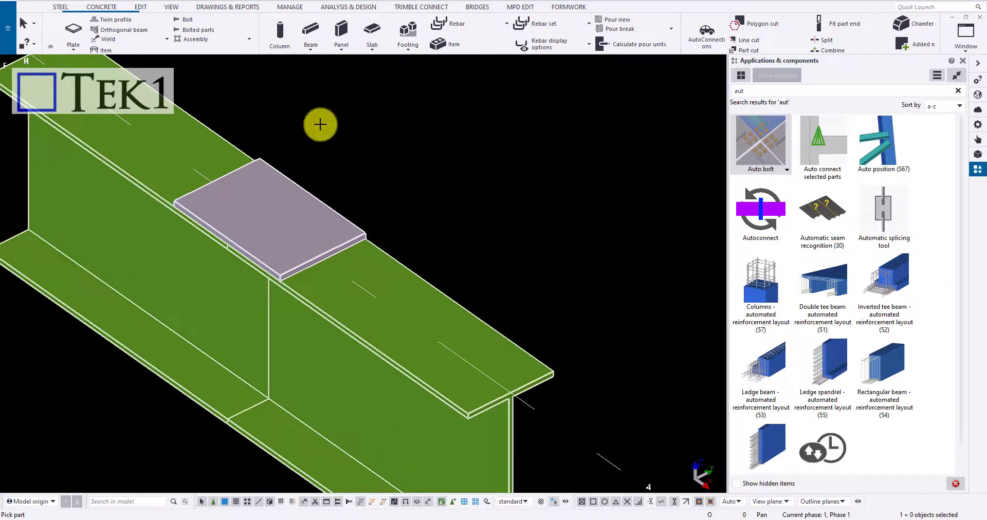
middle_click(319, 124)
left_click(219, 176)
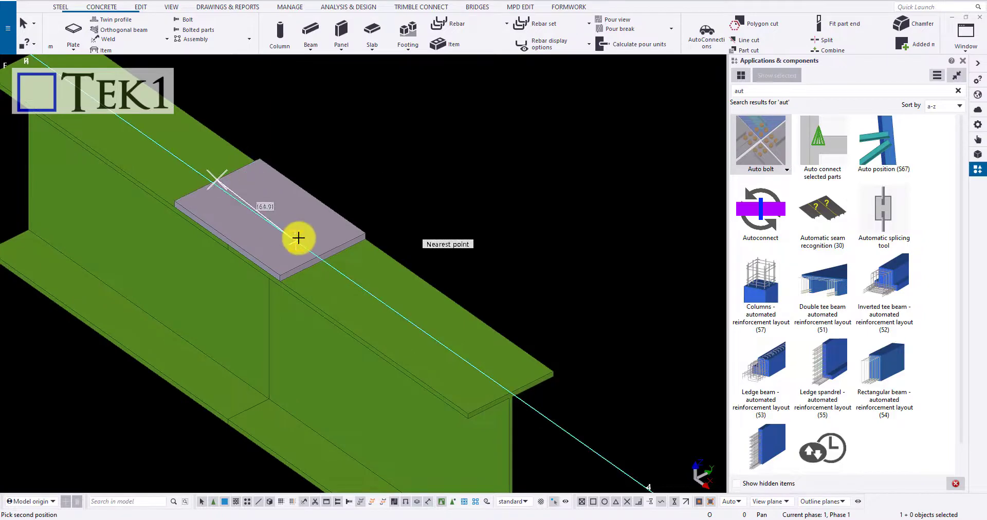
scroll(304, 207, "down", 2)
key("Escape")
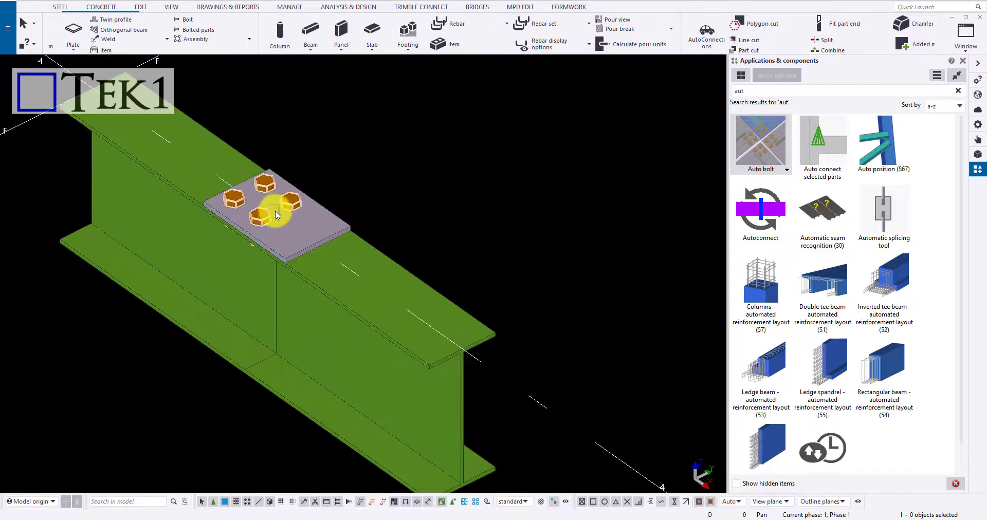
Set the bolt group's X distance to 2*70.00 in the Auto bolt properties, modify the component and close the properties
double_click(275, 210)
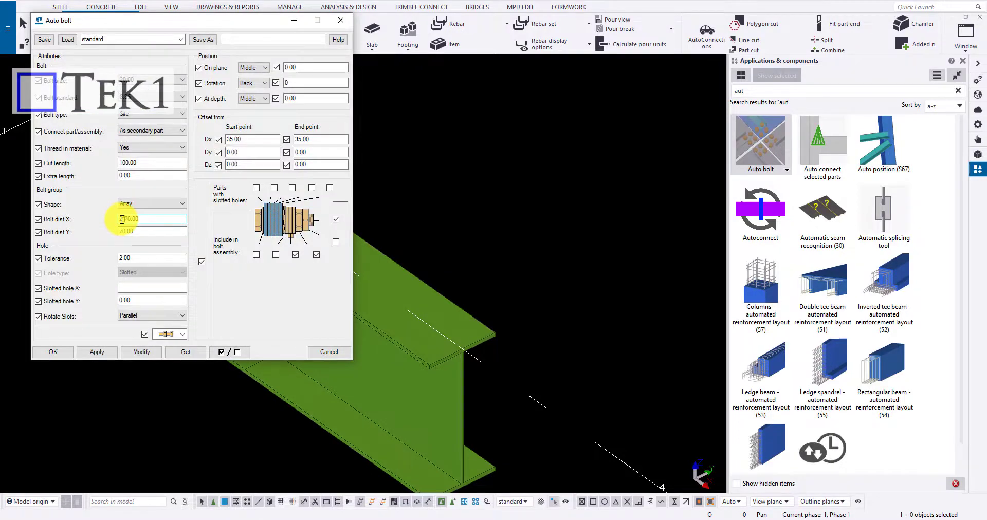
type("2*")
left_click(140, 354)
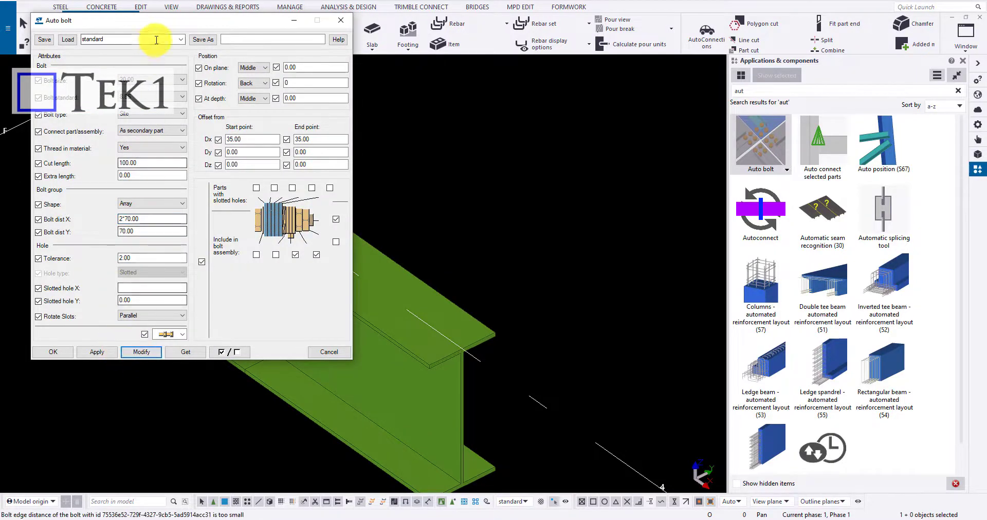
left_click_drag(206, 23, 597, 104)
left_click(756, 103)
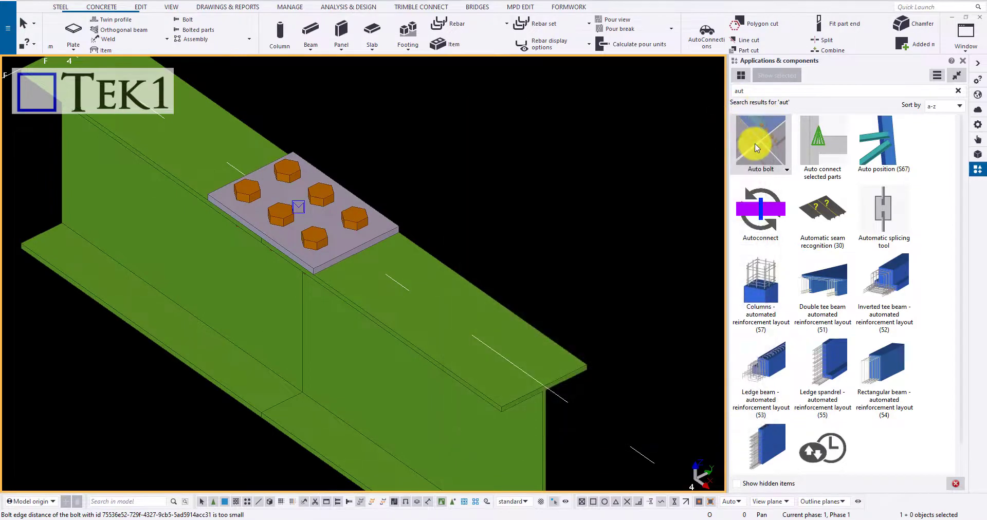
Open Auto bolt's default settings to review the bolt, hole, position and offset options, and interrupt the command
double_click(757, 148)
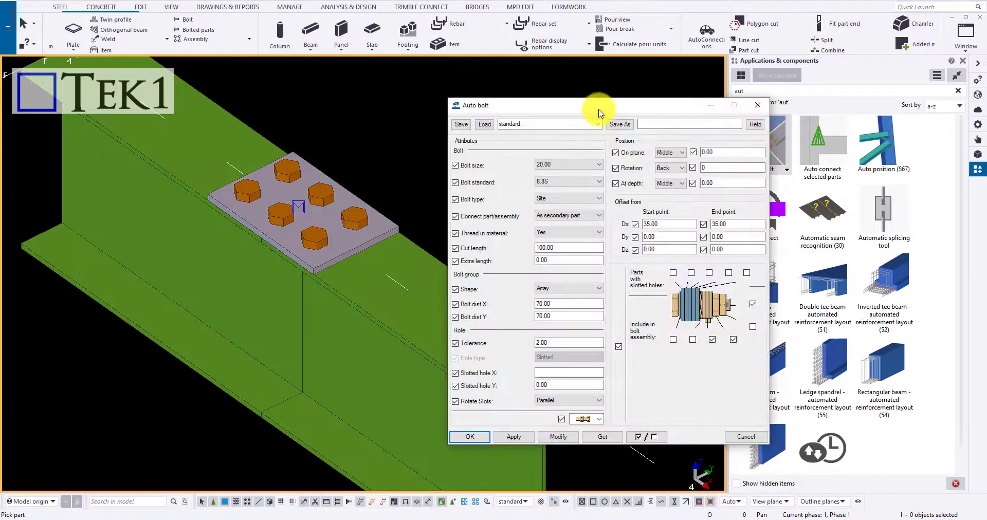
left_click_drag(594, 110, 660, 102)
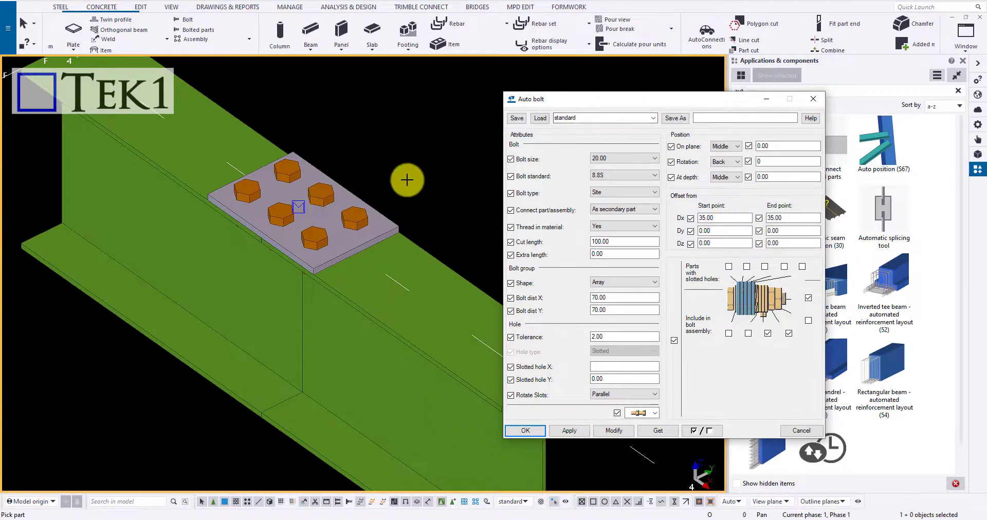
right_click(410, 145)
left_click(419, 151)
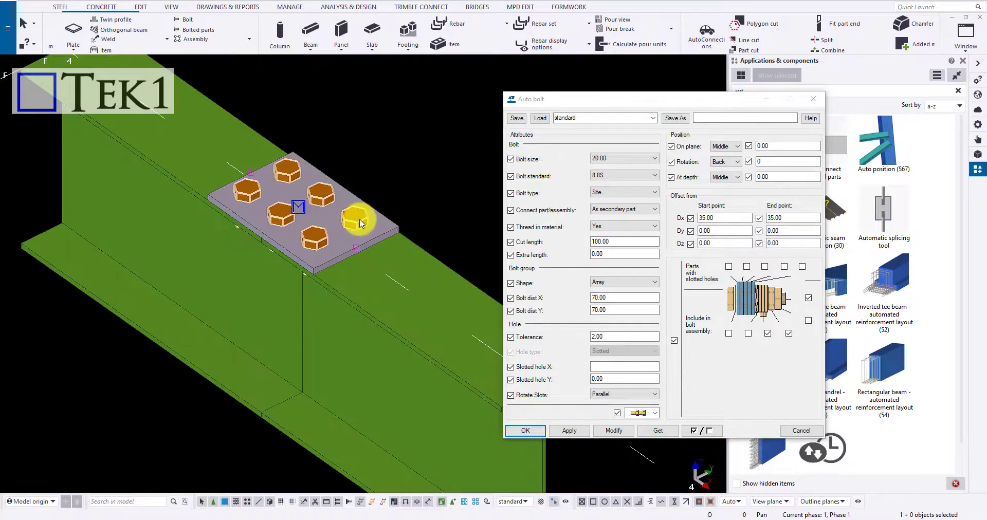
Inquire the Auto bolt component on the plate and close its object report
right_click(361, 220)
left_click(396, 242)
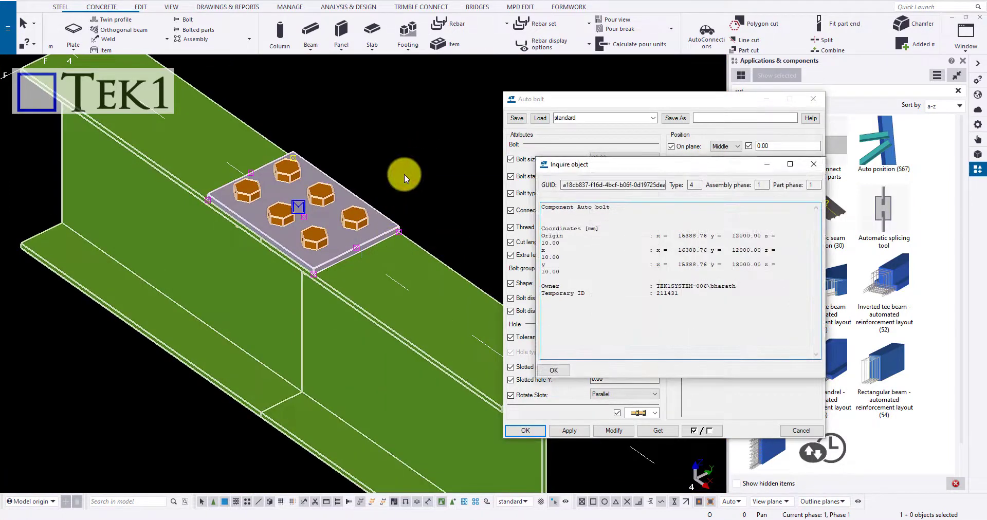
left_click(813, 165)
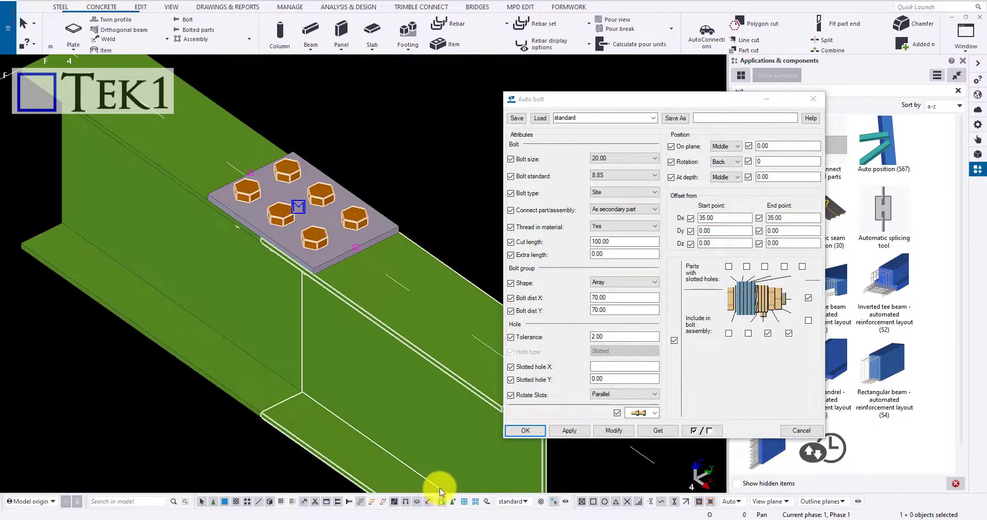